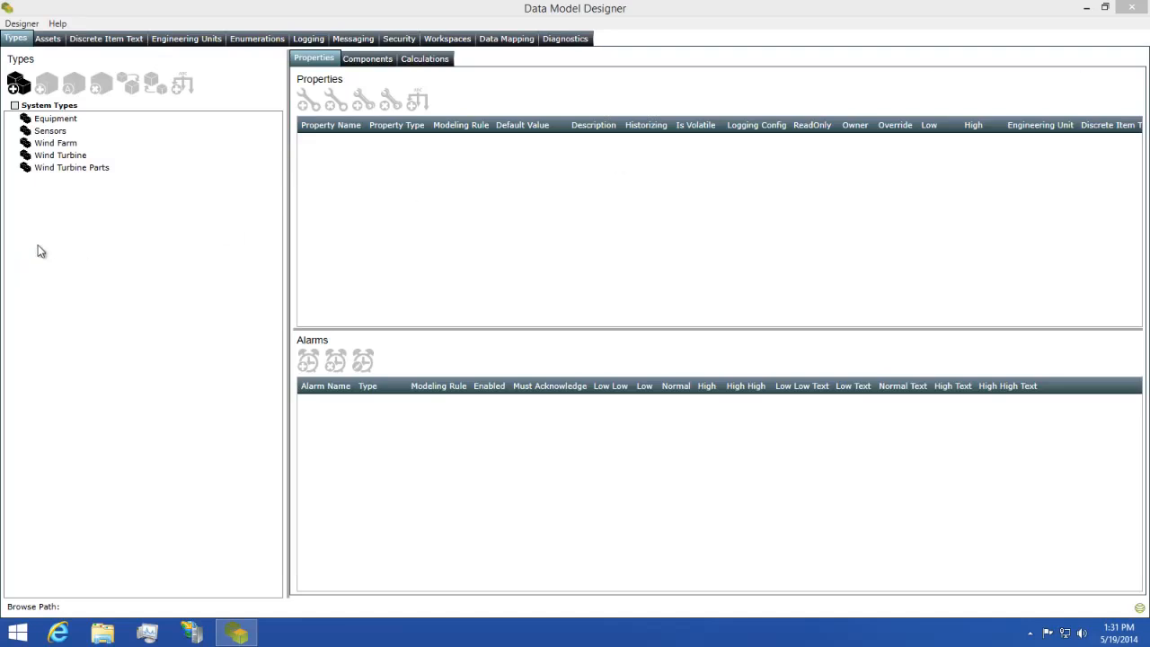
Add a Level alarm named "RPM Limit" to the RPM property of the Rotor type under Wind Turbine Parts.
click(49, 158)
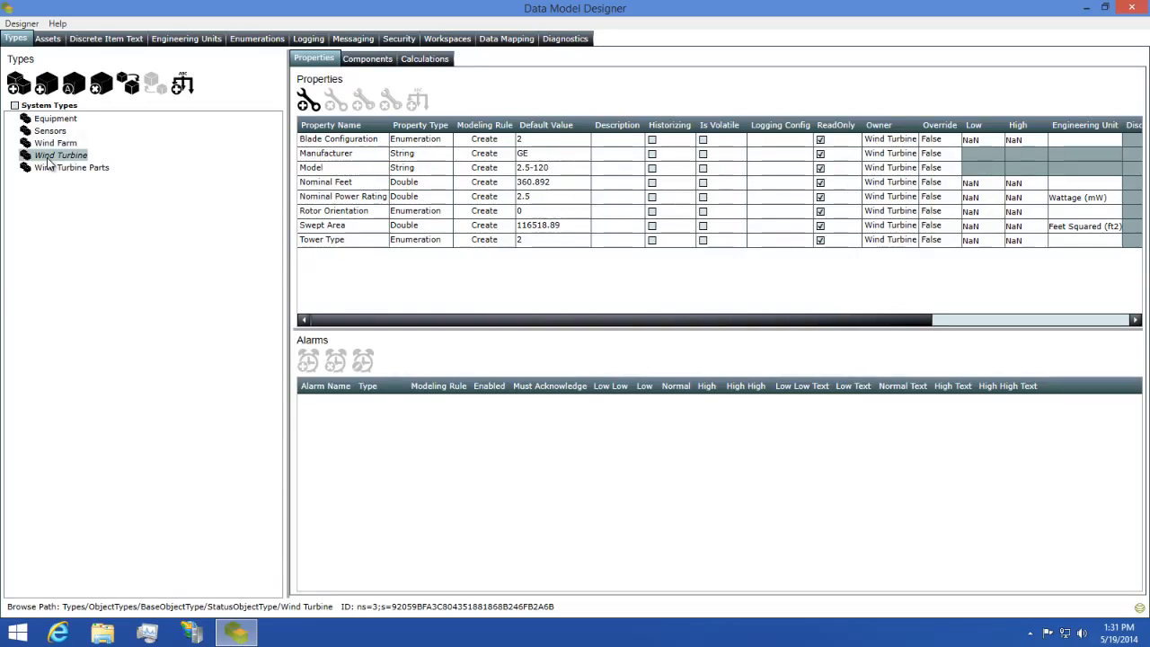
click(40, 168)
click(14, 168)
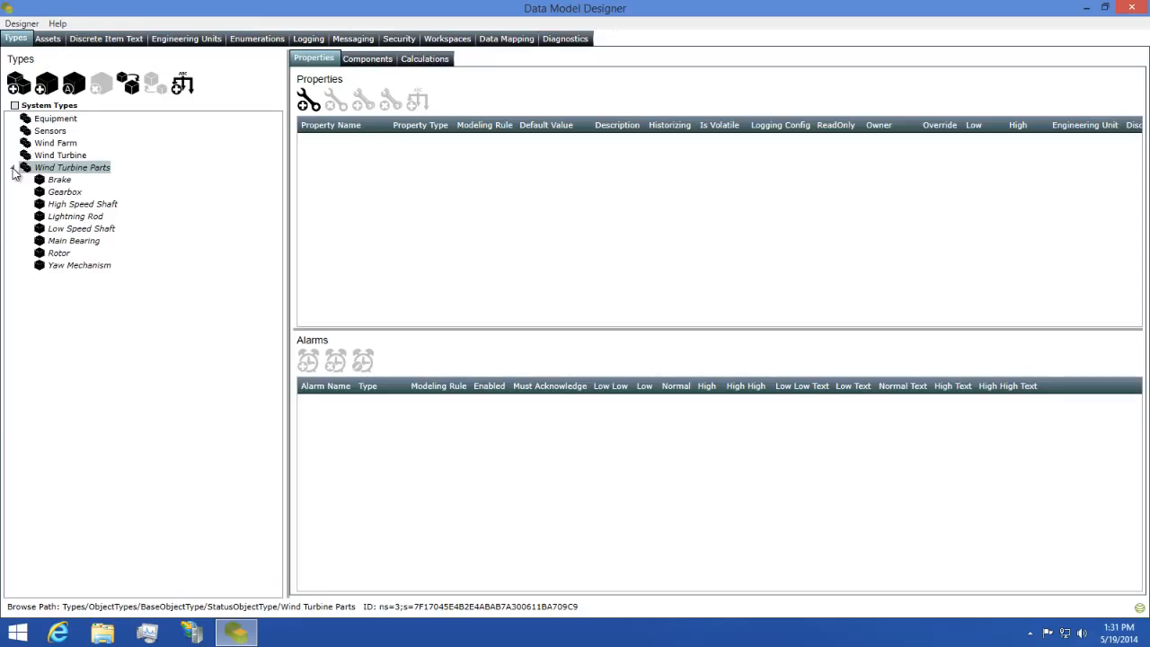
click(51, 255)
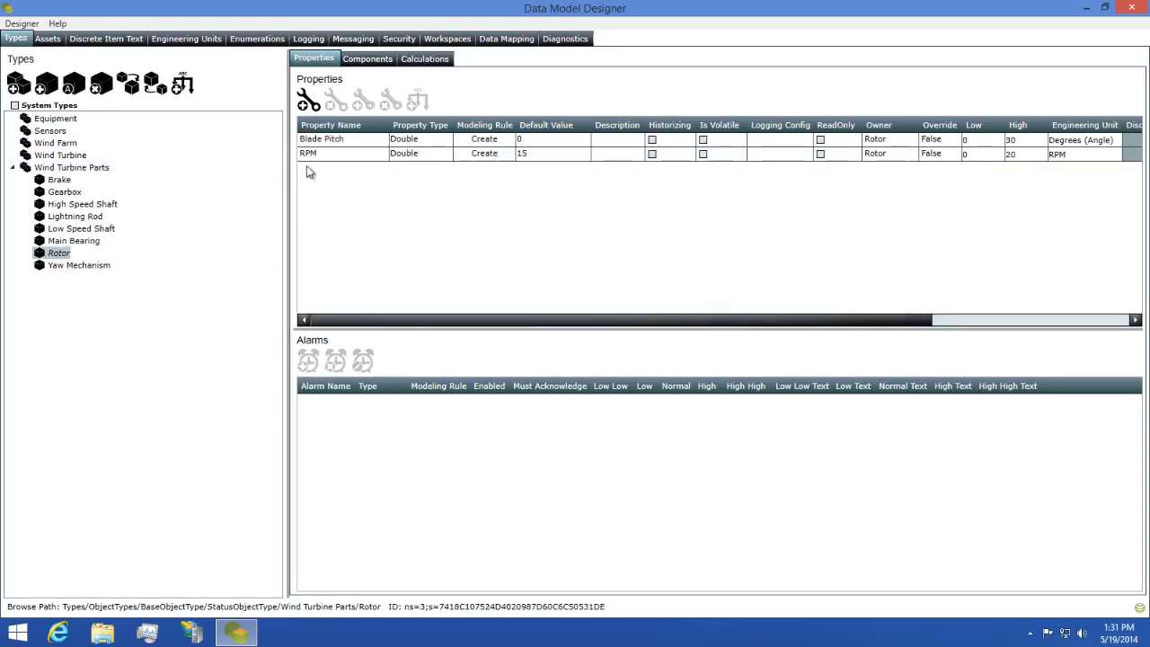
click(326, 157)
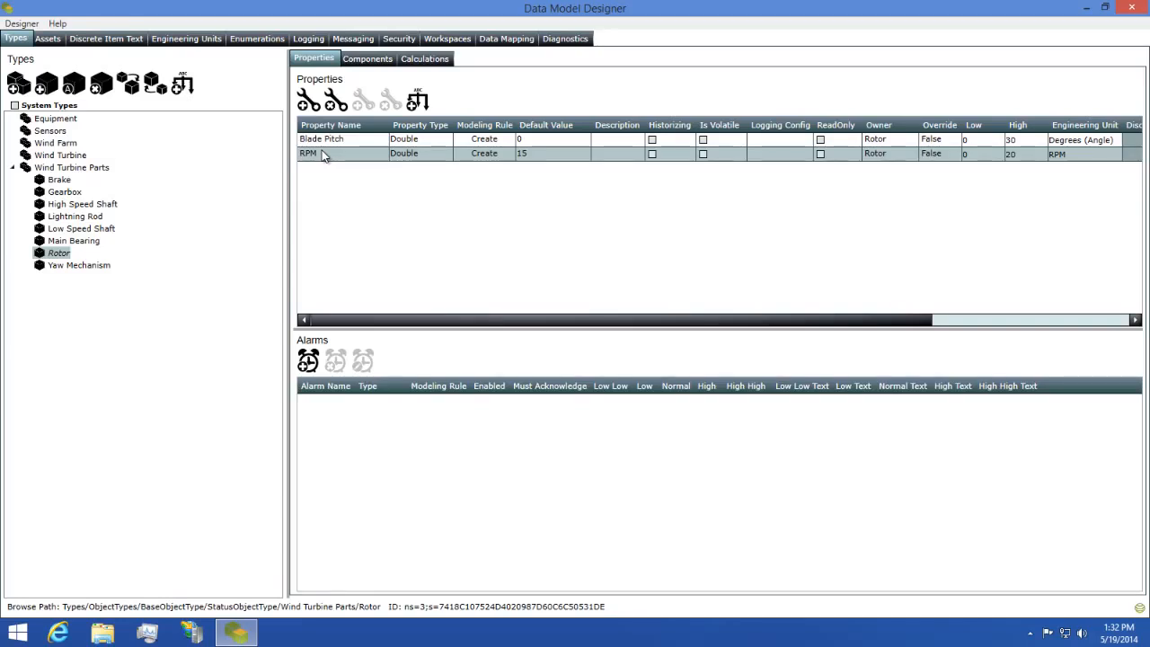
click(308, 362)
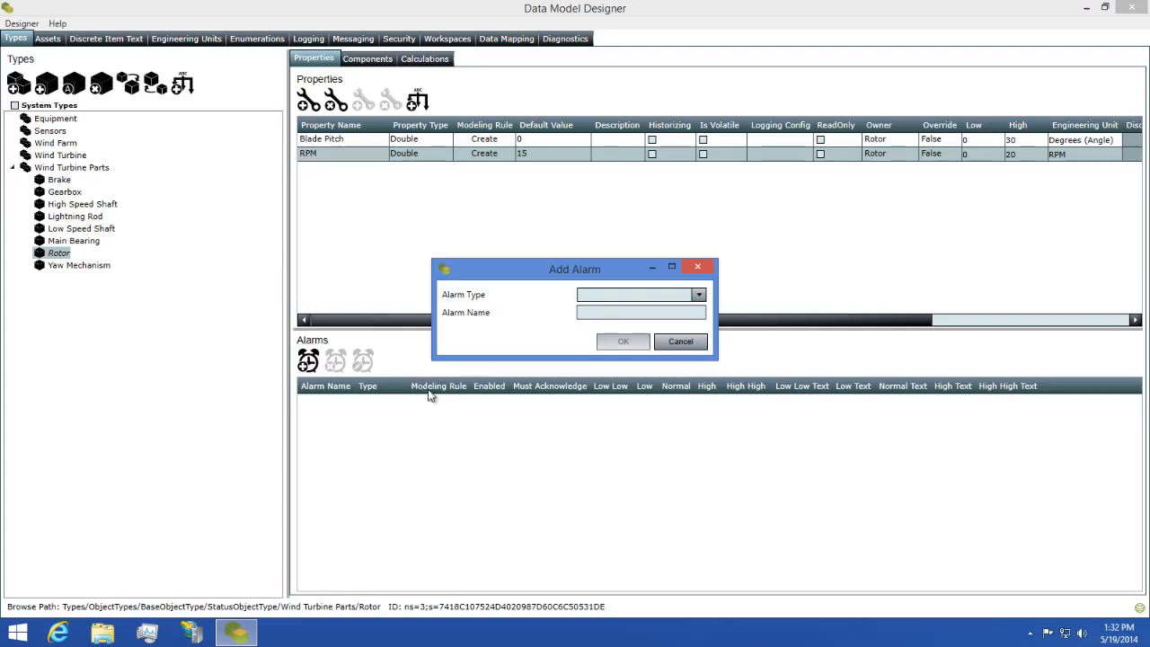
click(669, 295)
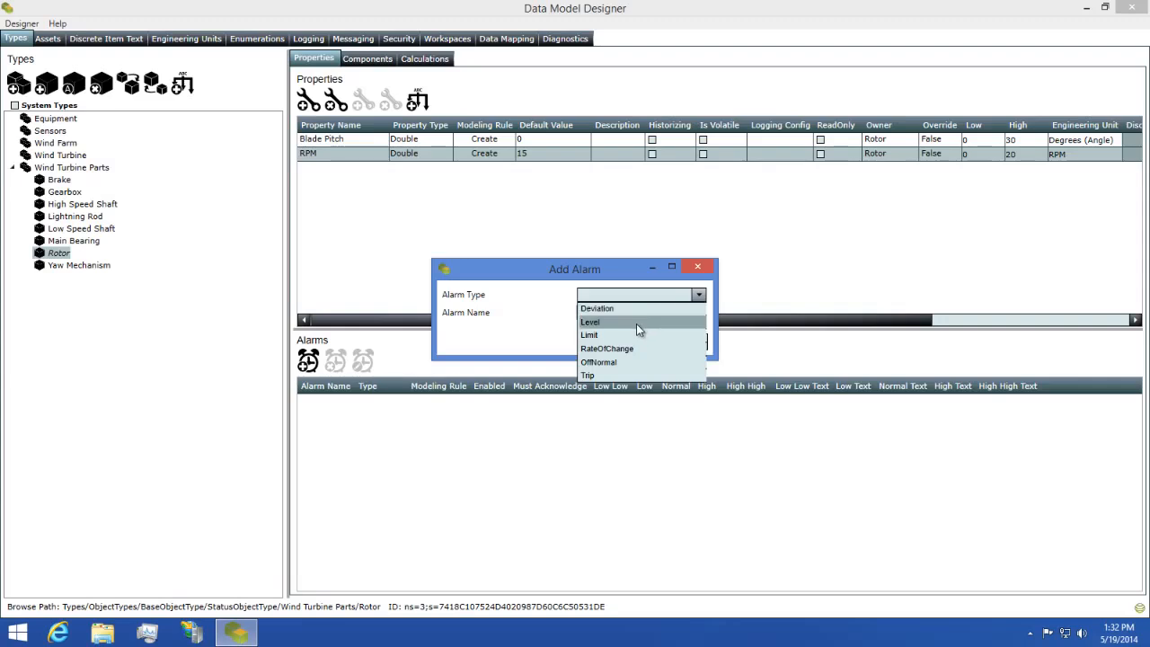
click(636, 323)
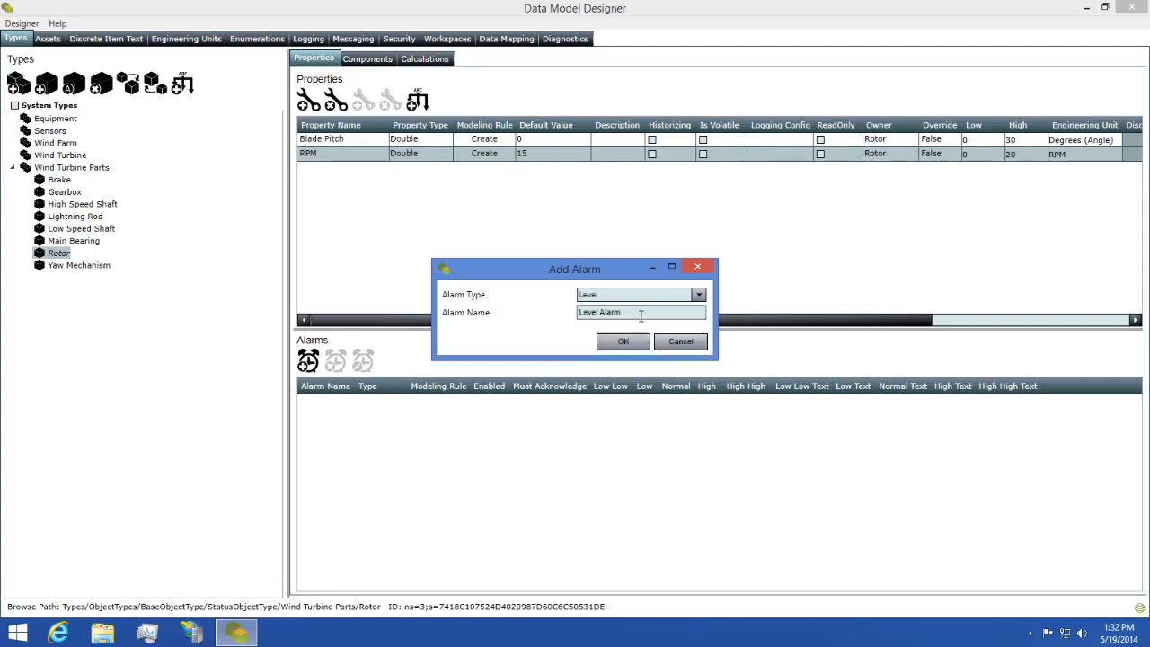
drag(621, 313, 573, 323)
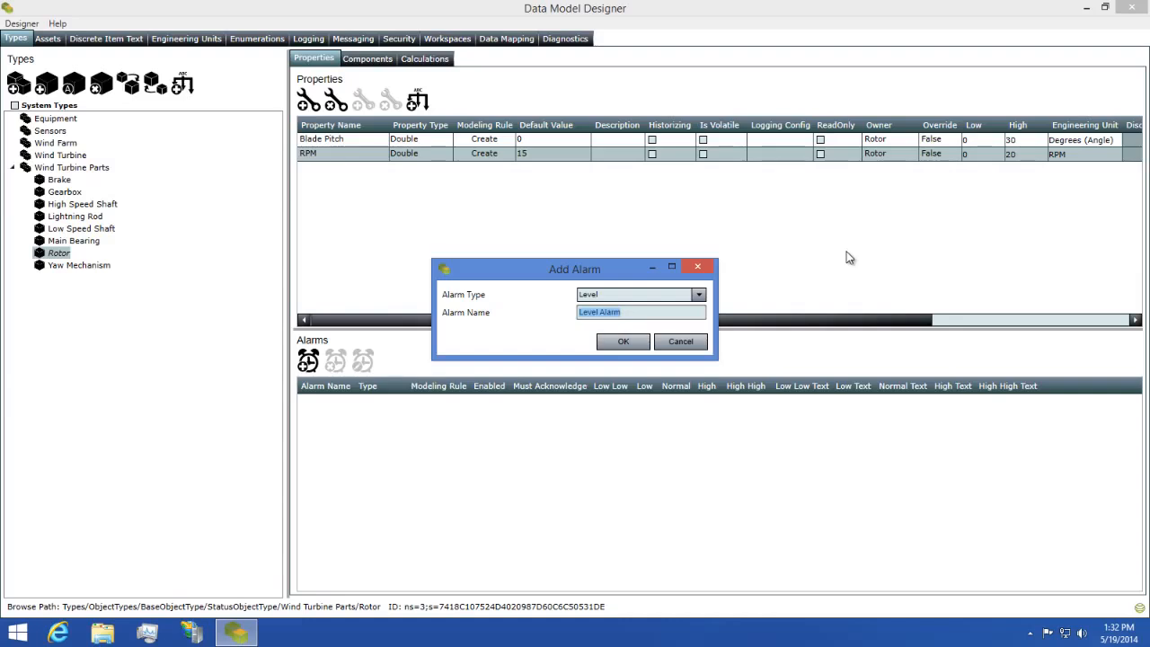
text(RPM Lim)
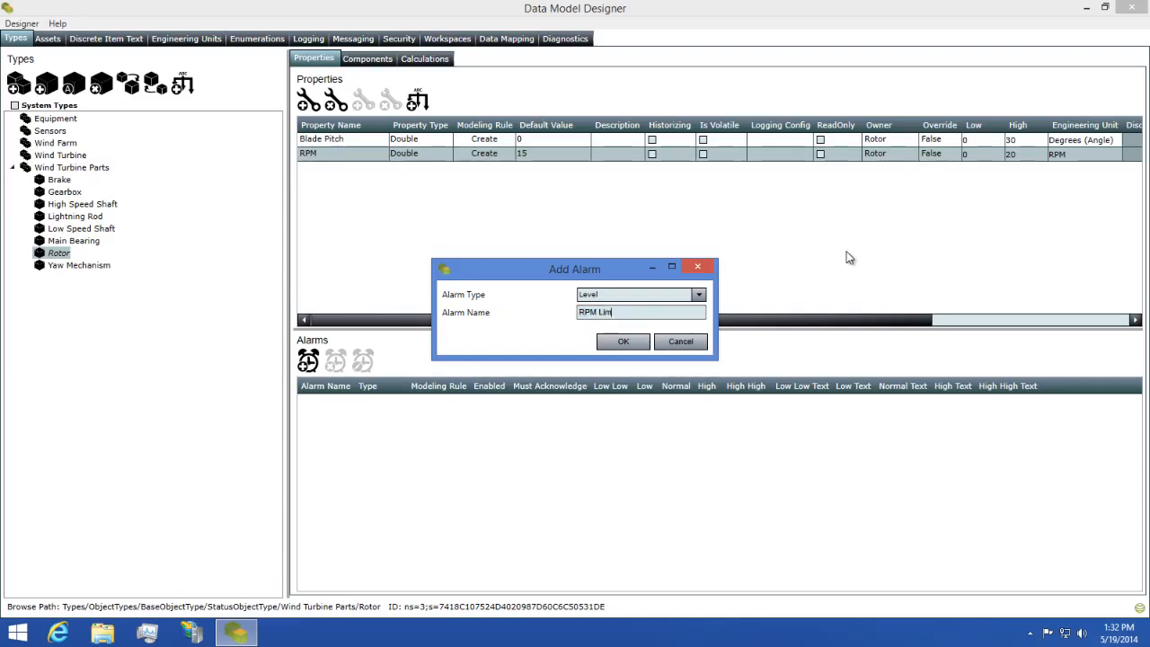
text(it)
click(626, 340)
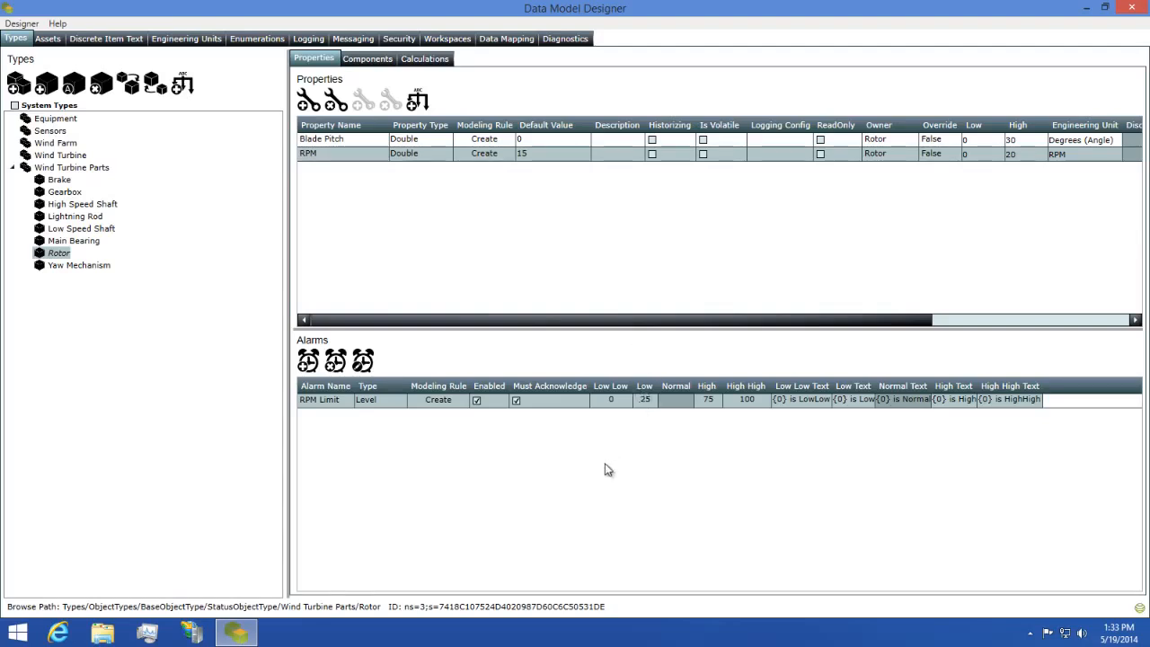
Set the RPM Limit alarm's Low threshold to 3, High to 20 and High High to 30.
click(647, 401)
click(647, 402)
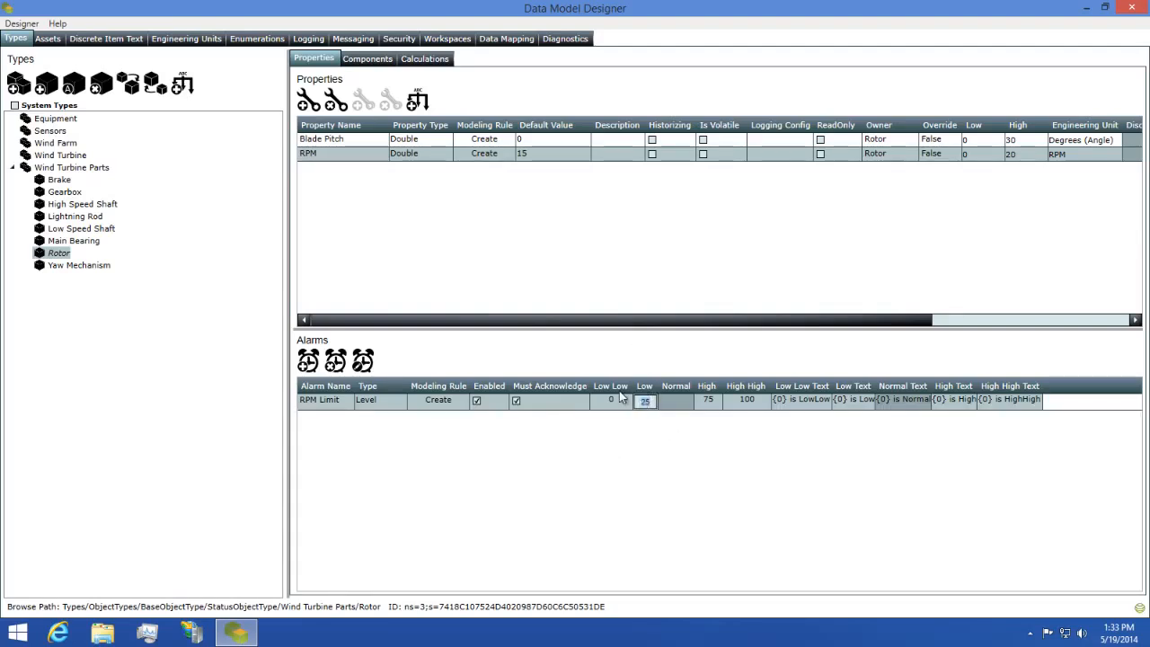
text(3)
key(Return)
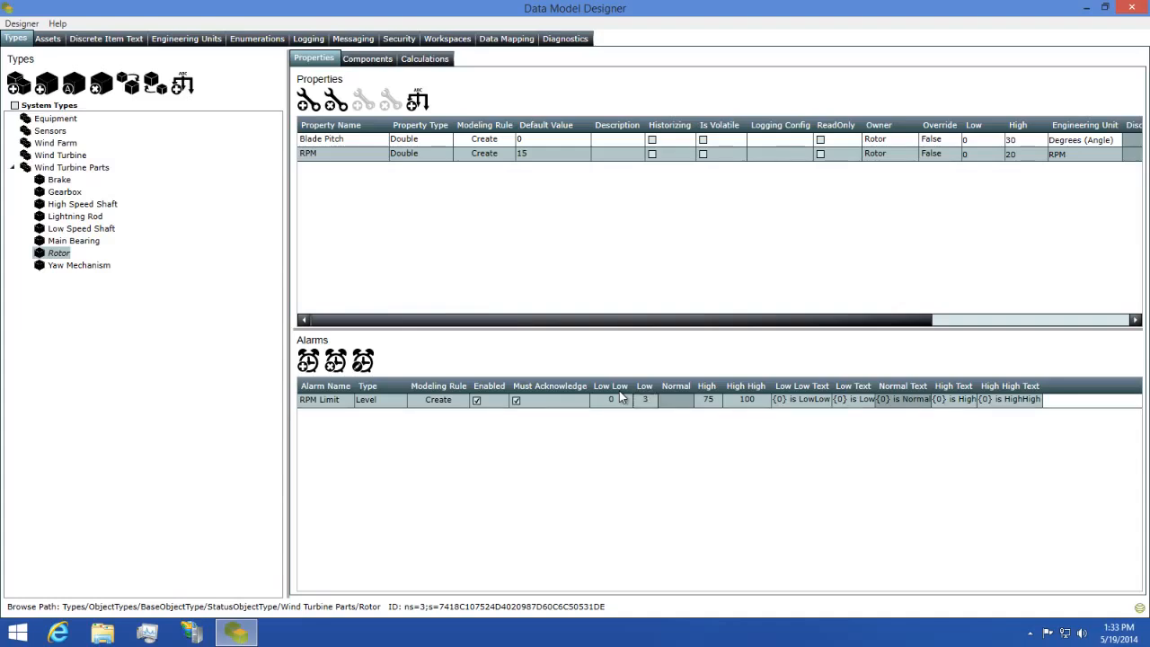
click(719, 401)
click(714, 402)
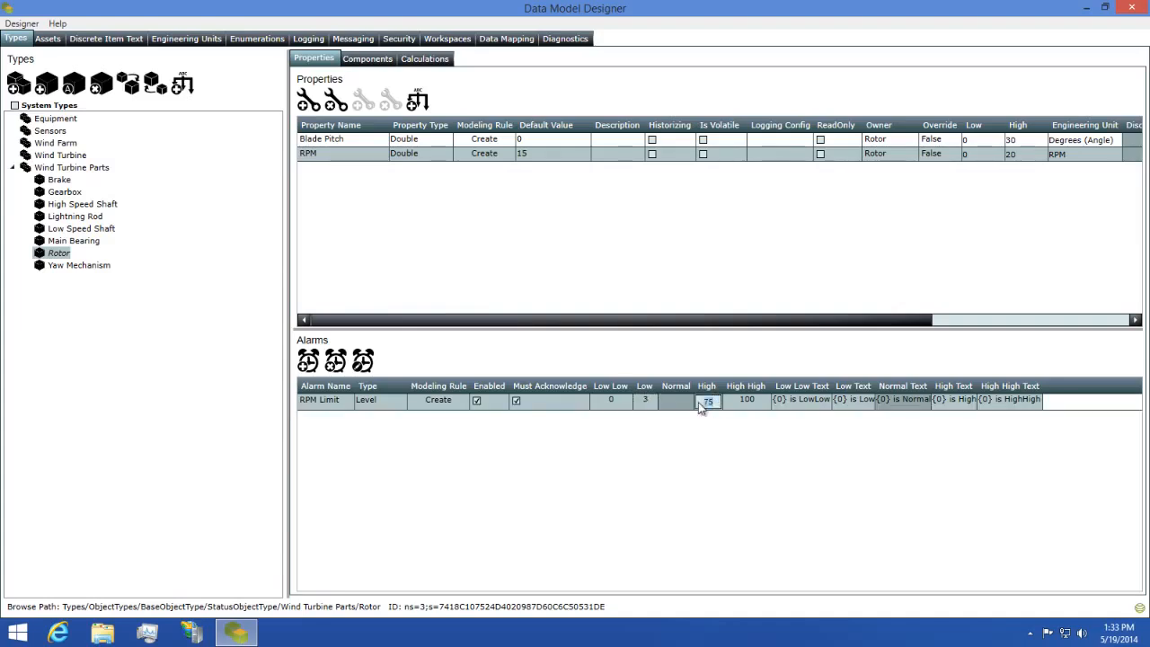
text(20)
key(Return)
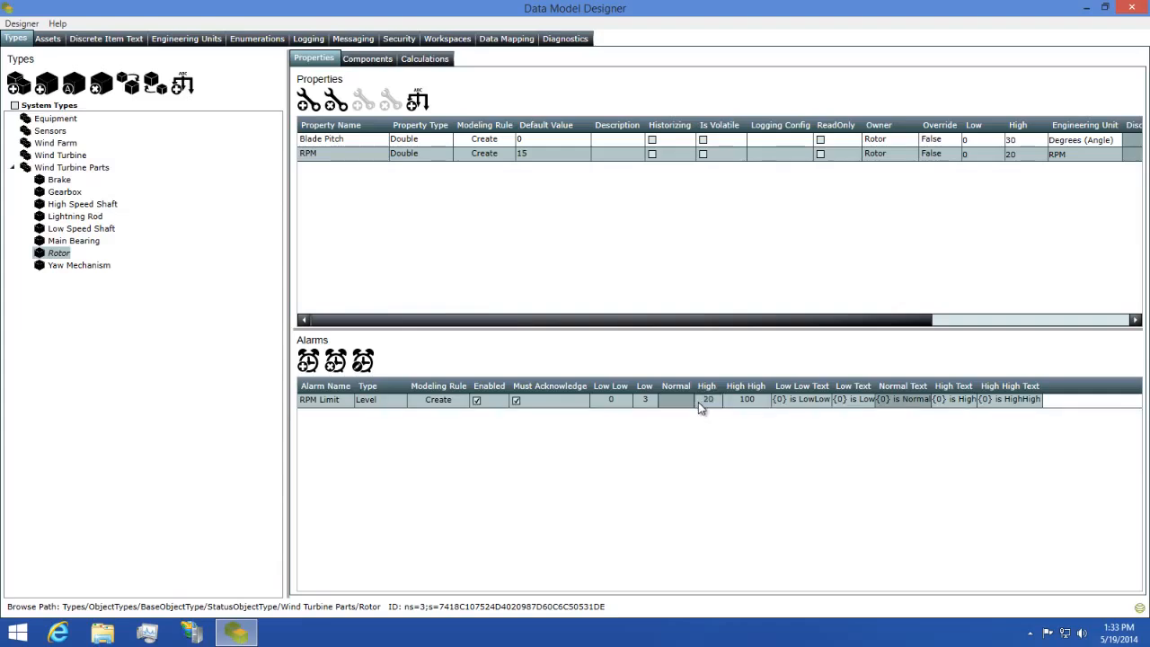
click(748, 401)
click(747, 401)
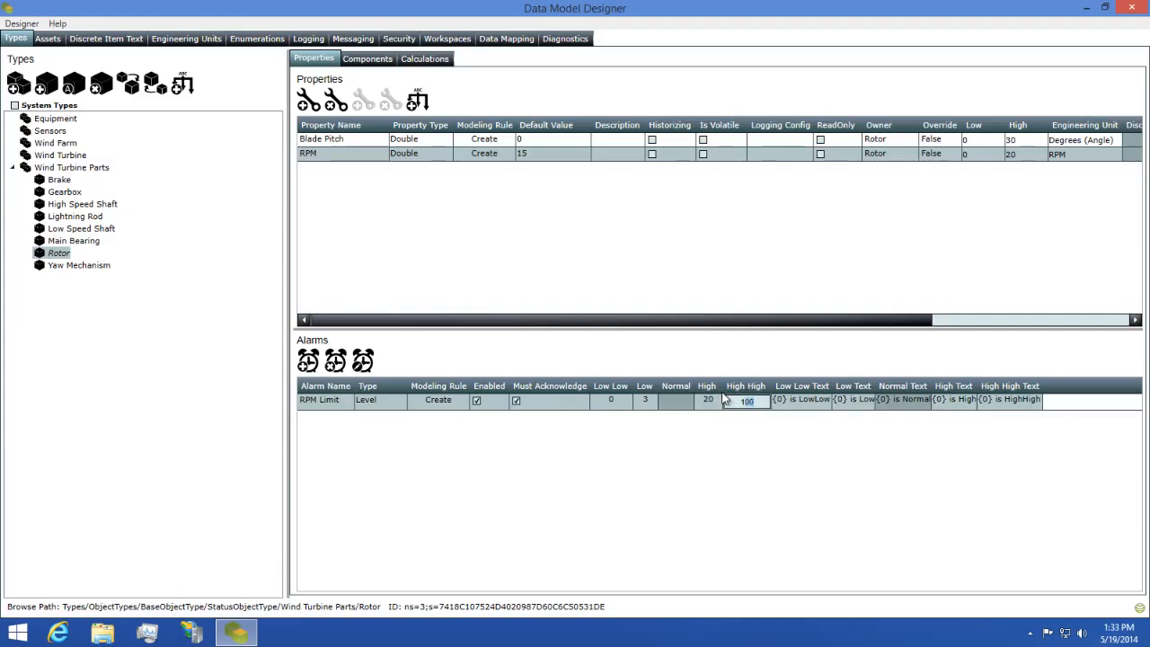
text(30)
key(Return)
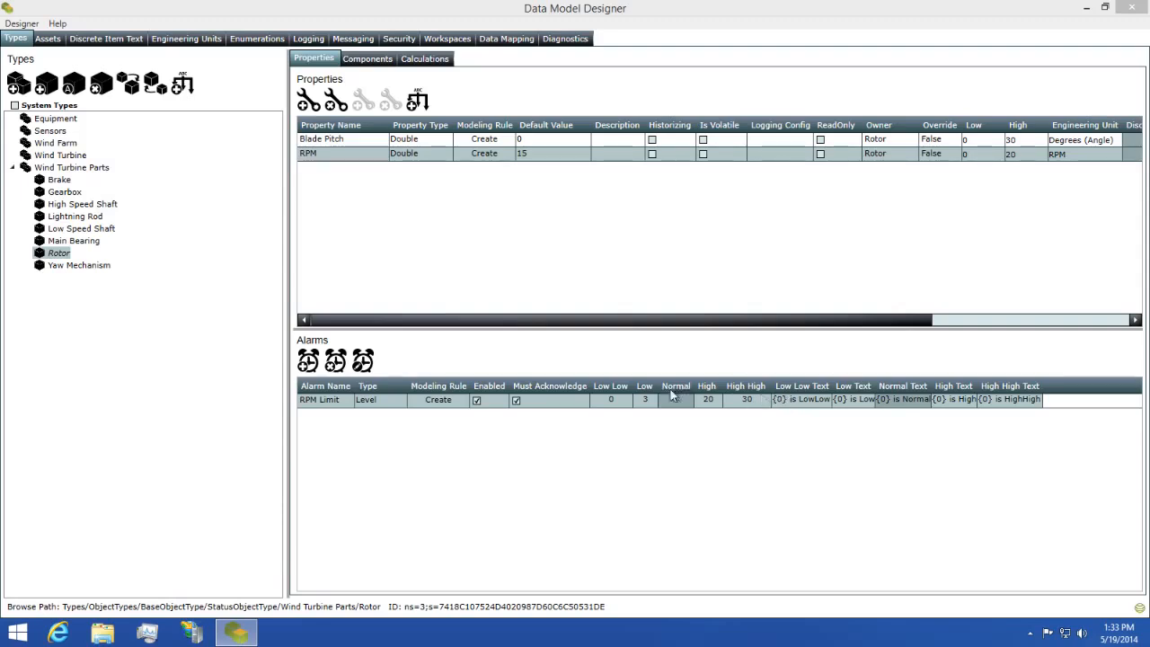
Examine the modeling rule choices offered for the RPM Limit alarm.
click(456, 403)
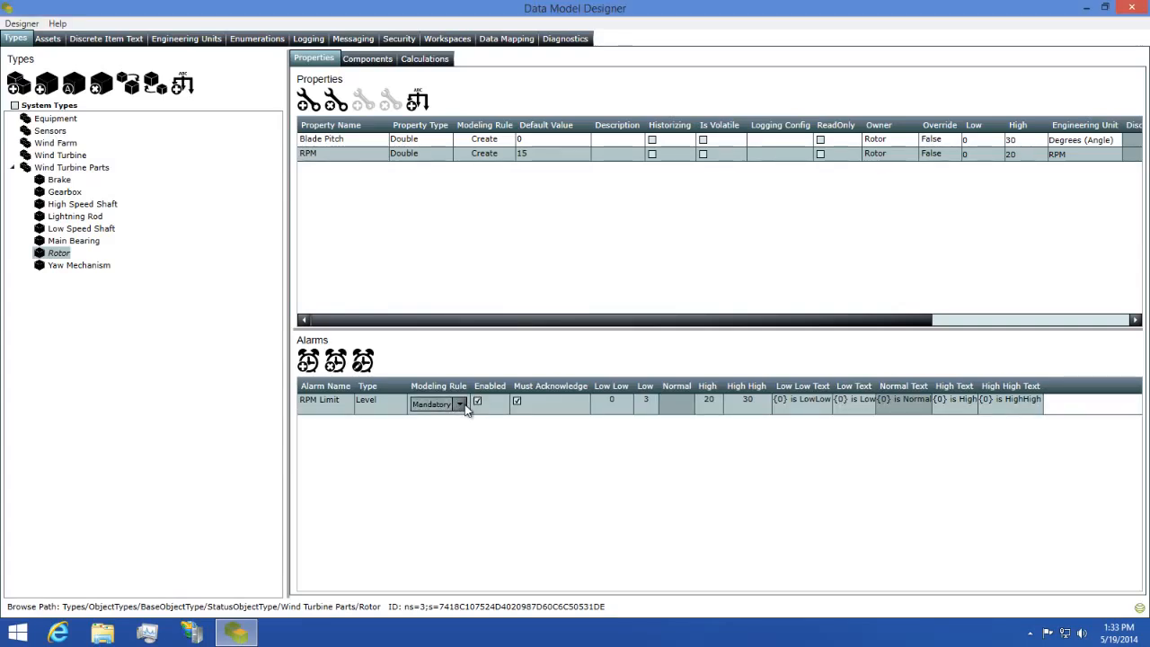
click(459, 404)
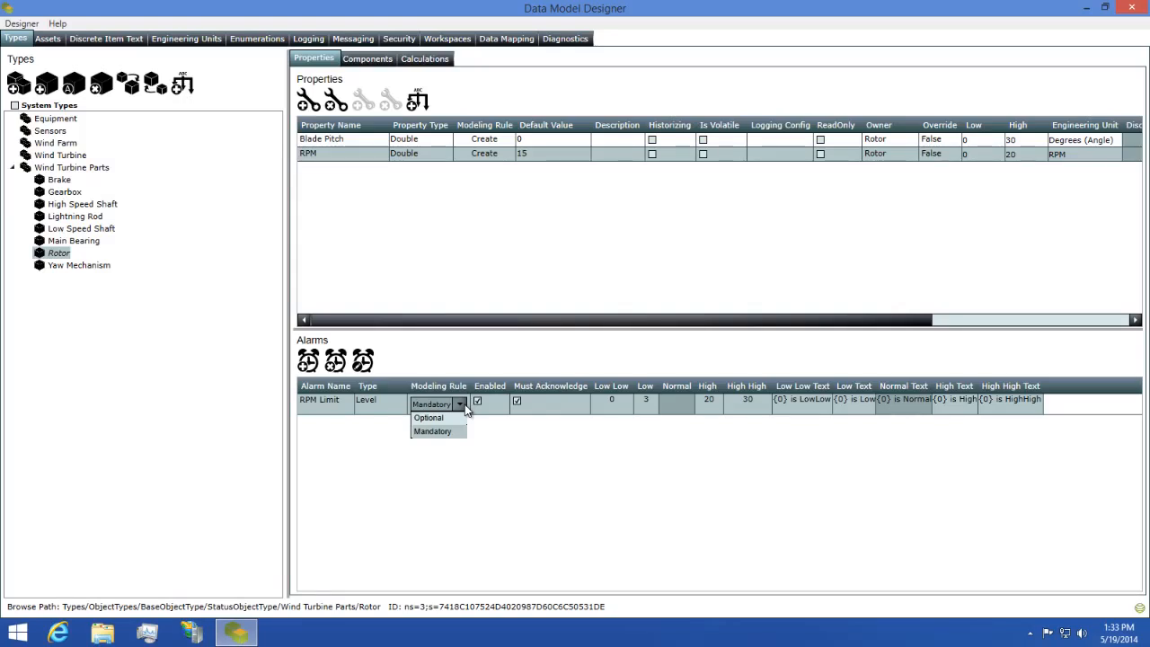
click(465, 410)
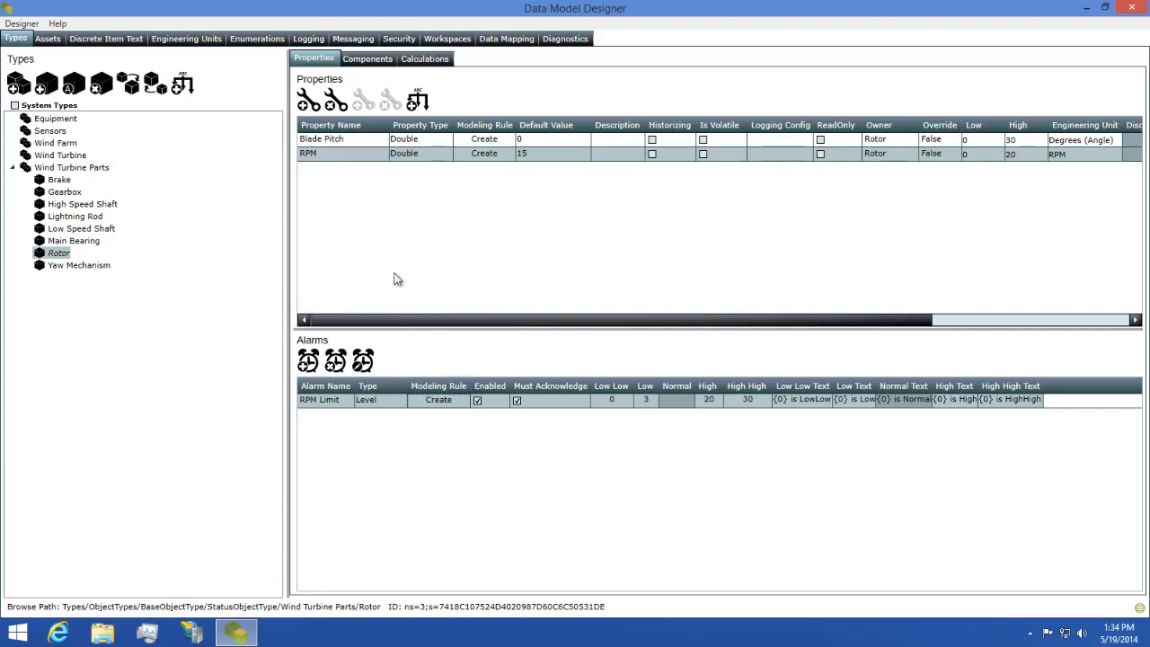
Create the RPM Limit alarm on the RPM property of turbine TB1001's Rotor asset in Sonoma Energy Farm.
click(49, 41)
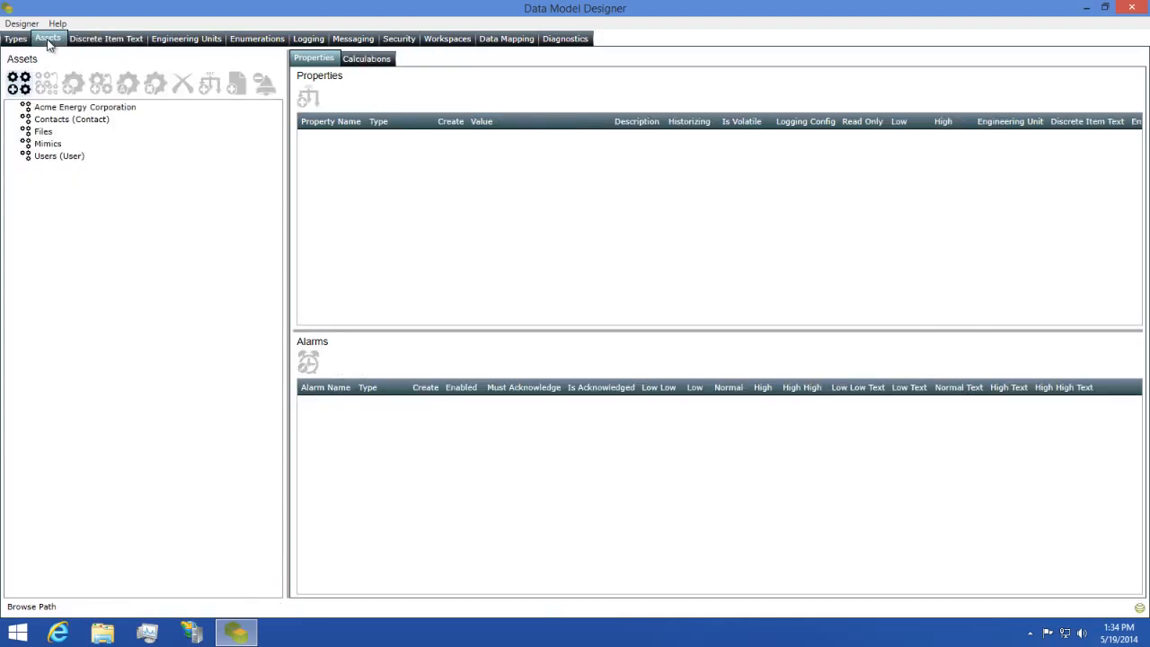
double_click(79, 108)
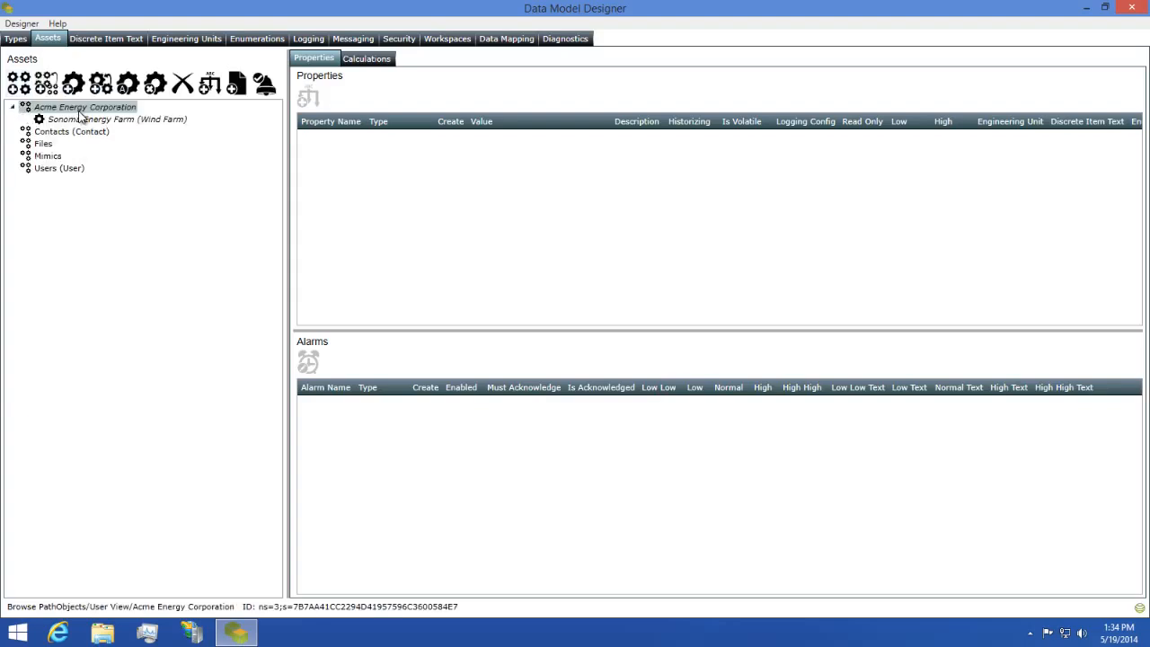
double_click(80, 120)
double_click(83, 132)
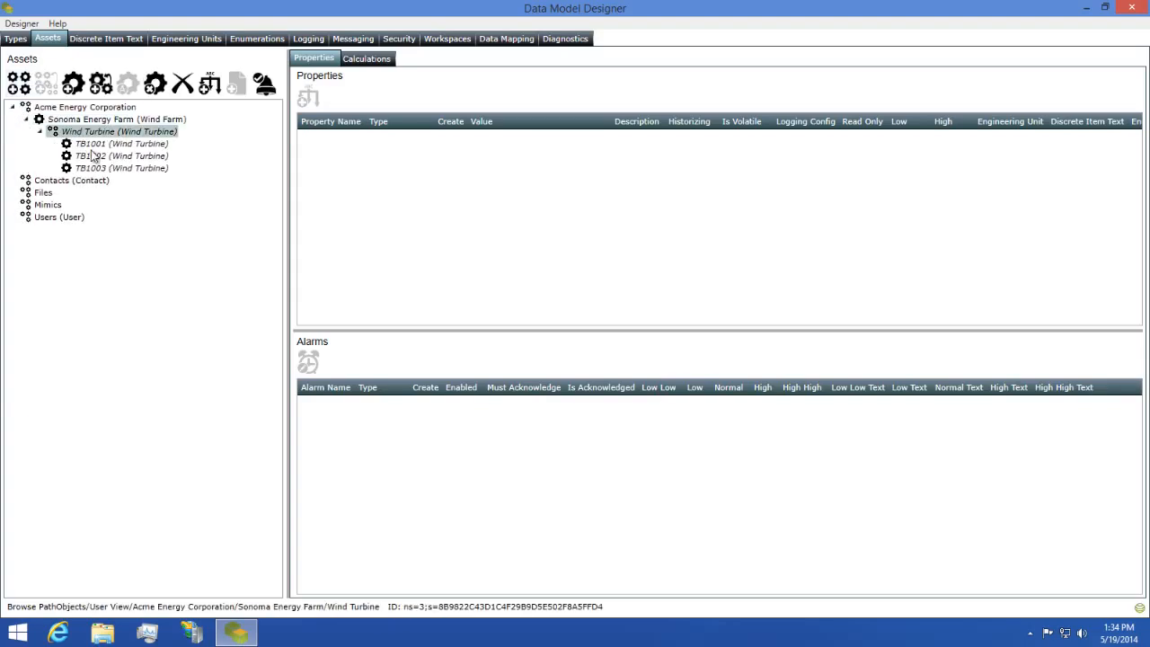
double_click(90, 143)
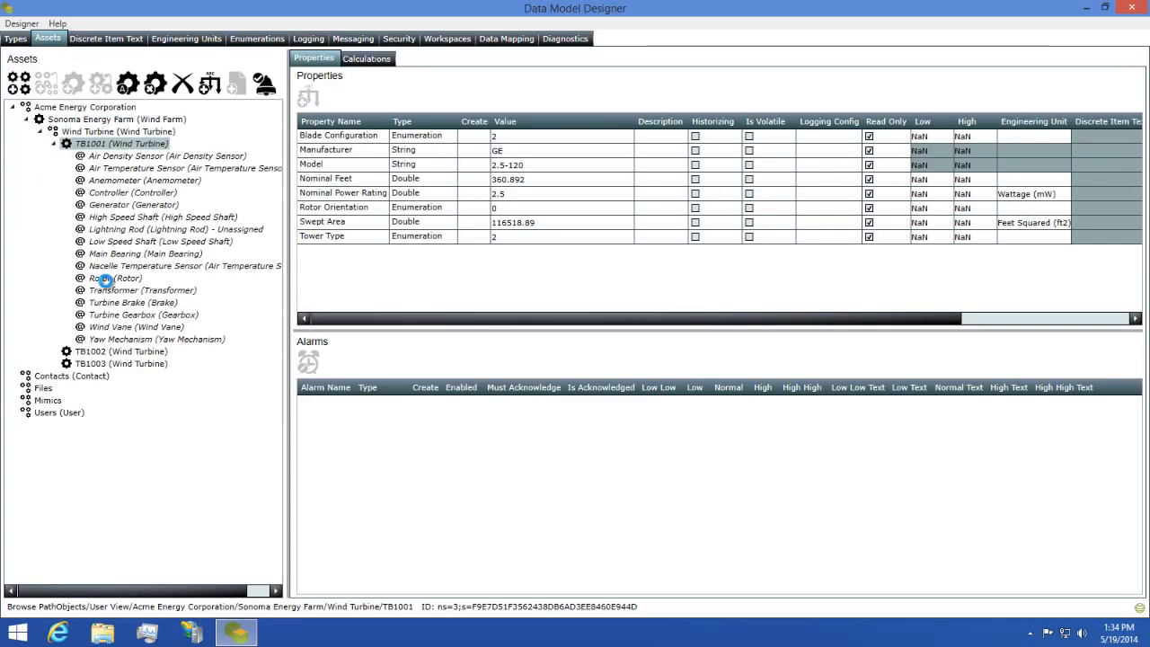
click(114, 278)
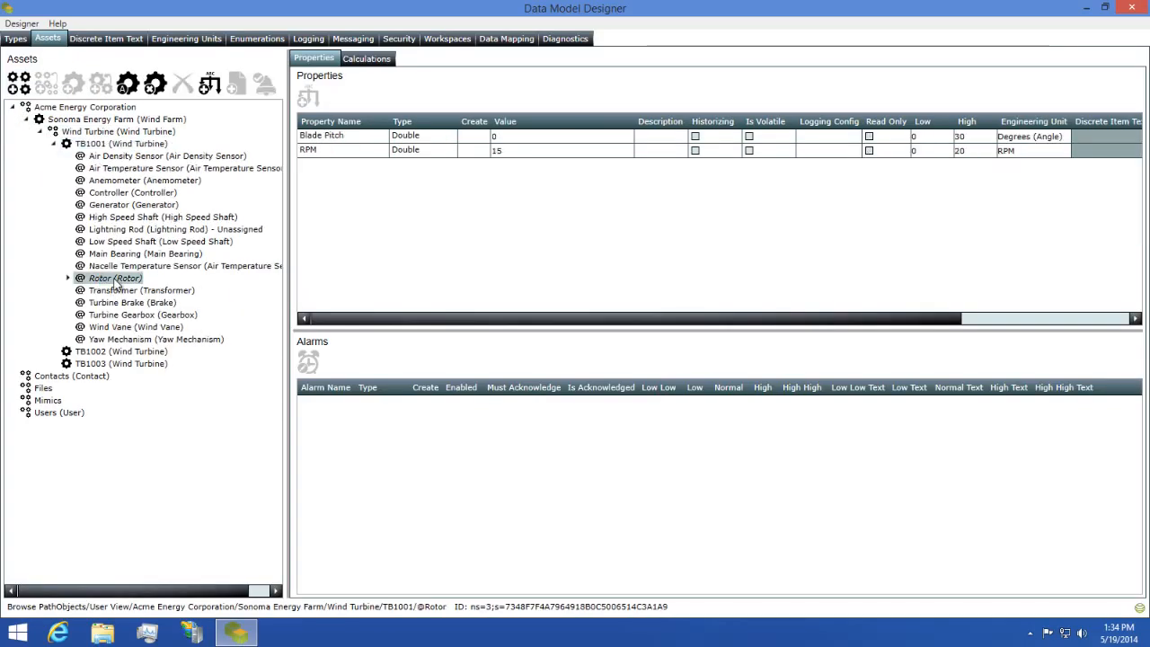
click(314, 153)
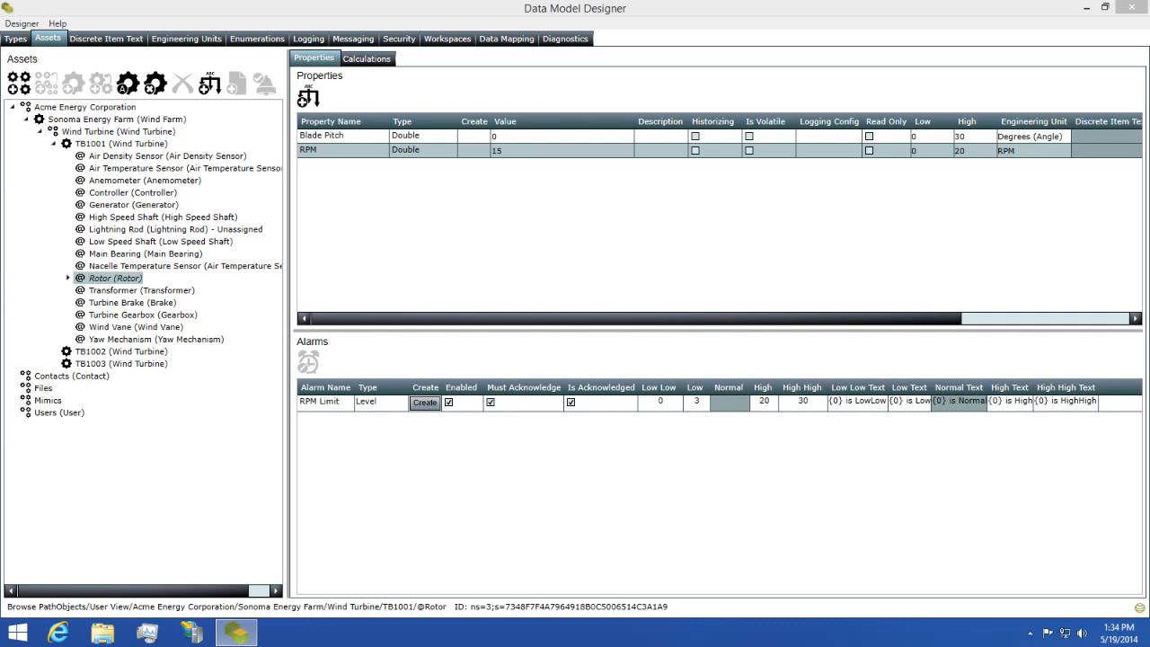
click(420, 405)
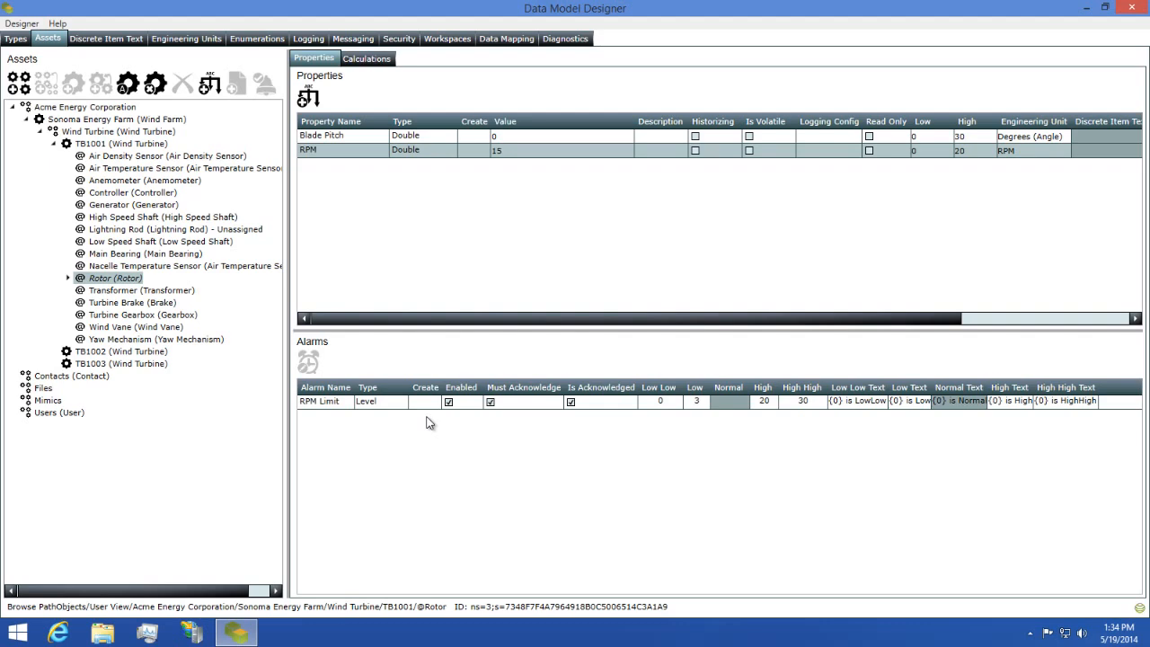
Launch Status Model Browser and connect to the local Status server with the preset login settings.
key(super)
text(model)
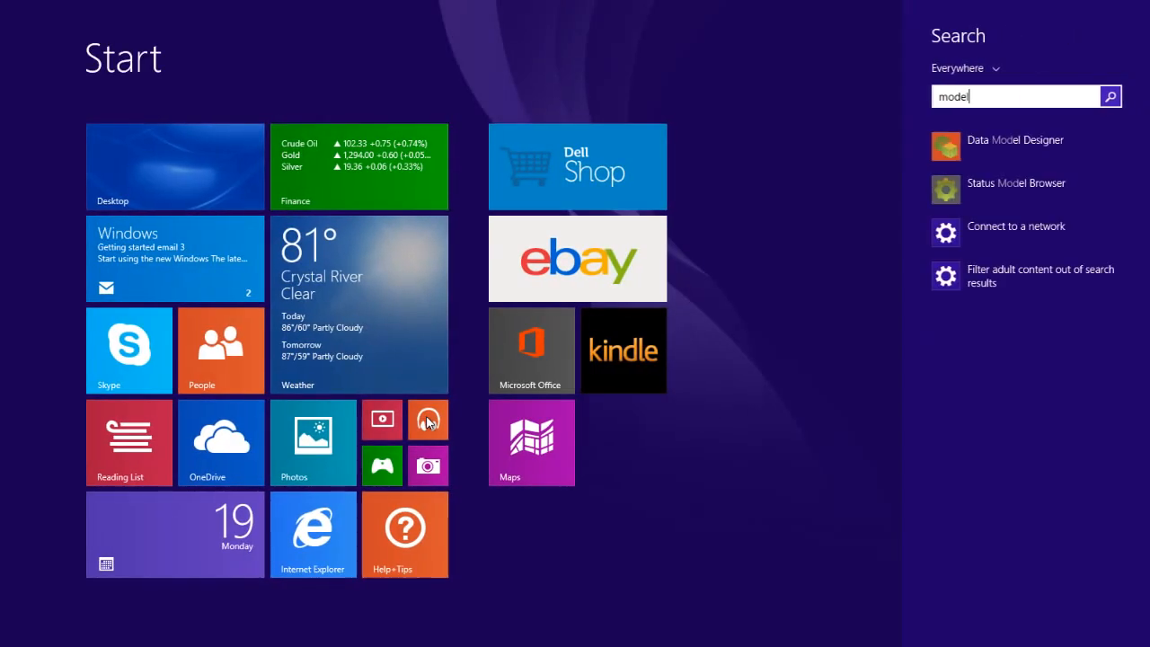
text( browser)
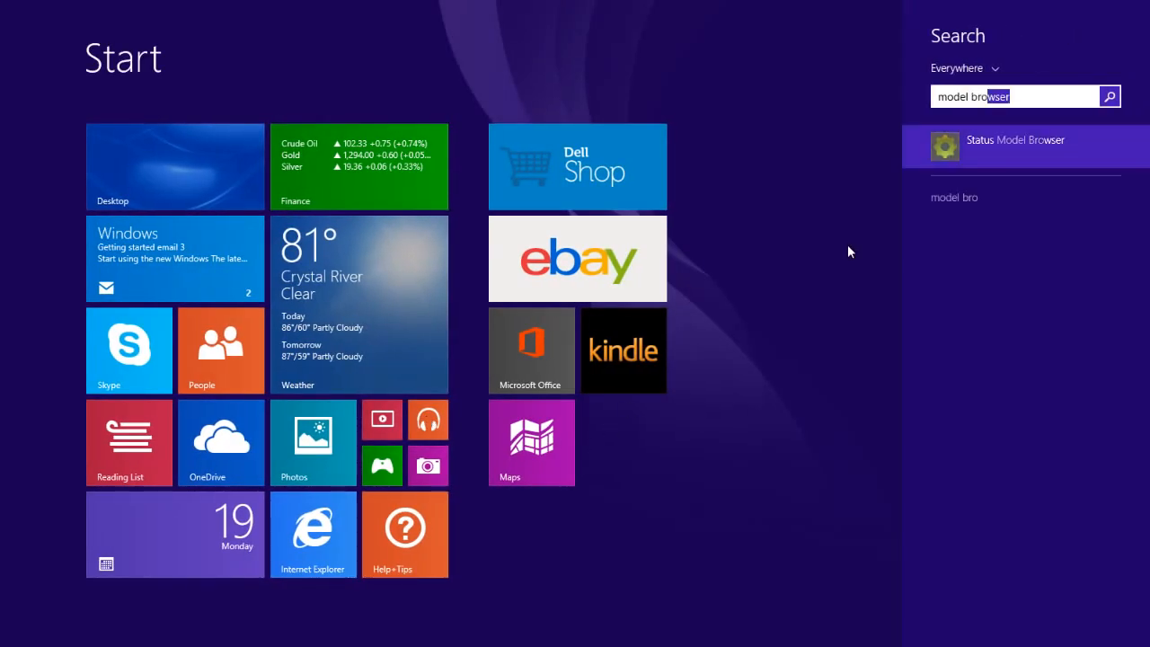
click(989, 146)
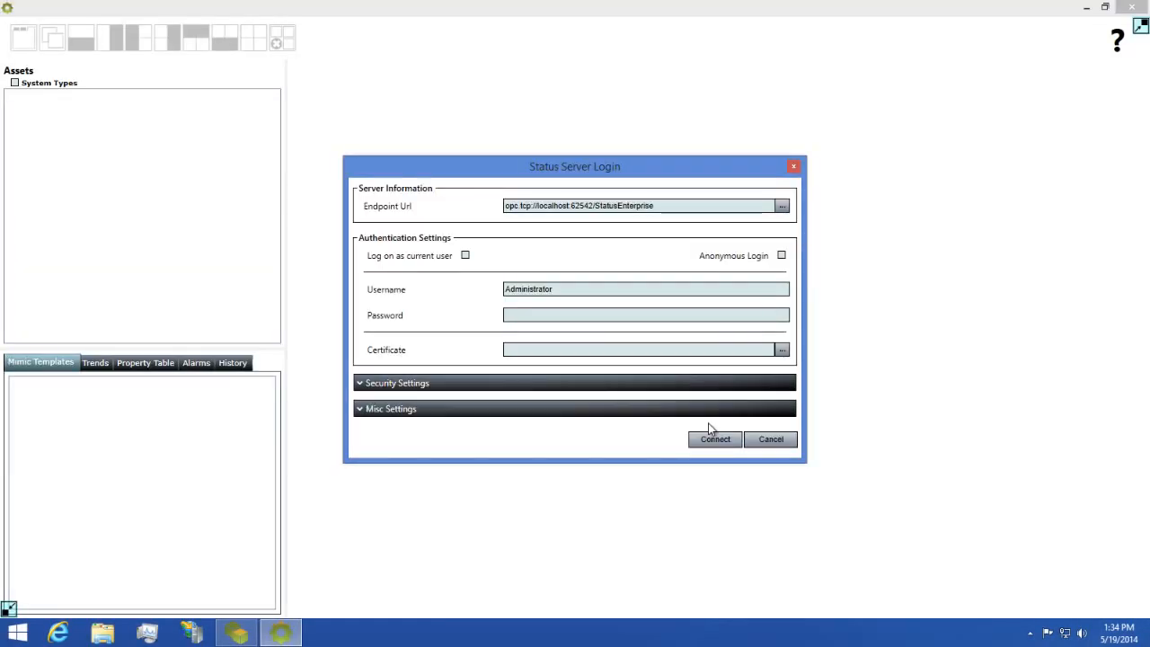
click(715, 440)
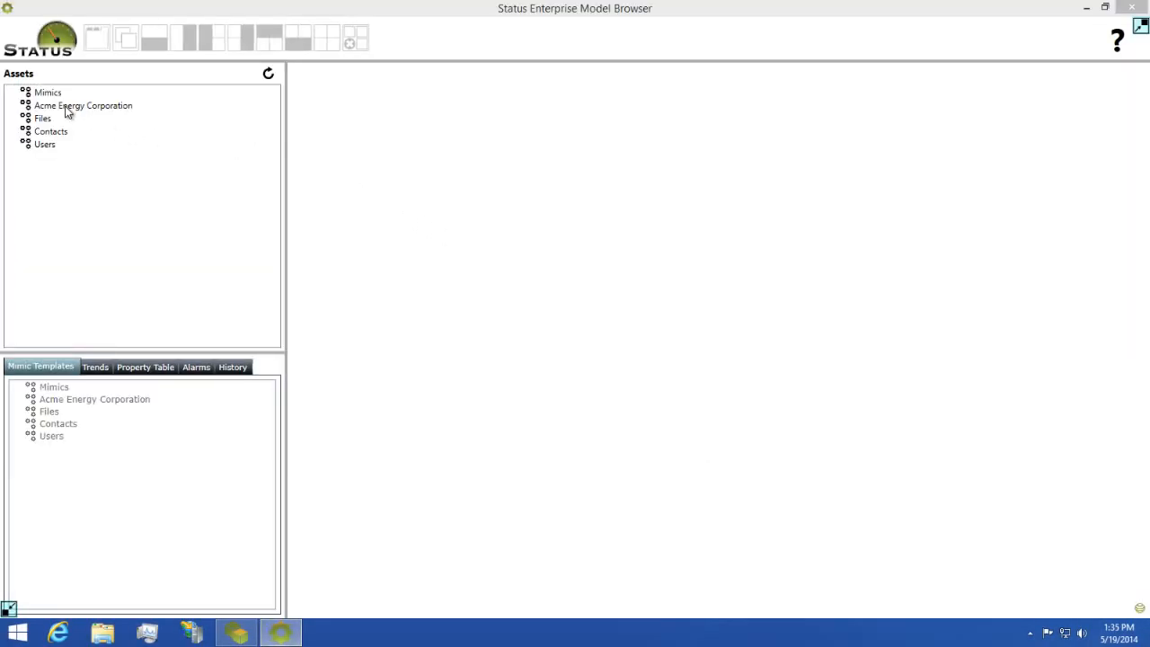
Open the Asset Alarms display for the Rotor of turbine TB1001 in Sonoma Energy Farm.
double_click(67, 107)
double_click(73, 118)
double_click(75, 132)
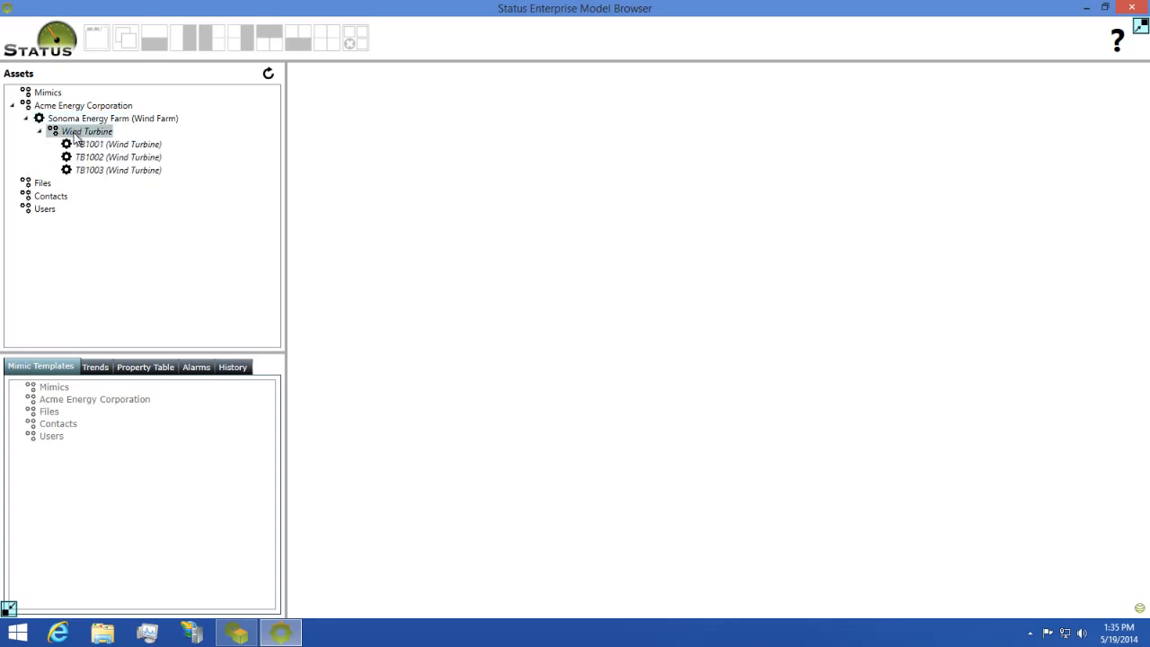
double_click(103, 146)
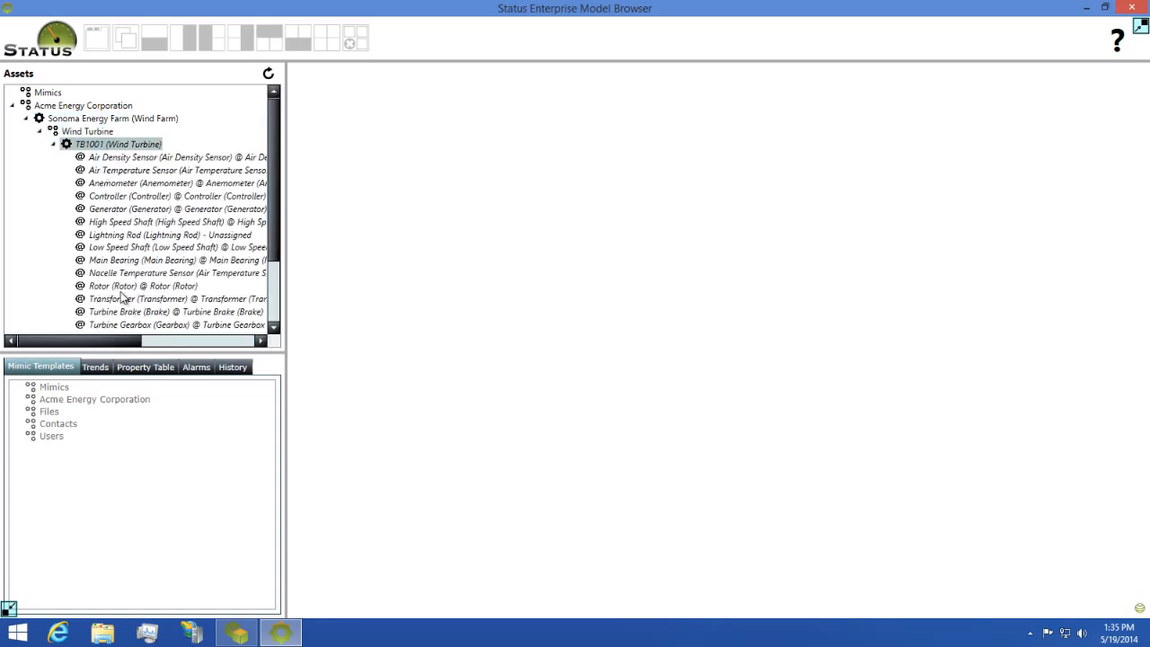
click(122, 288)
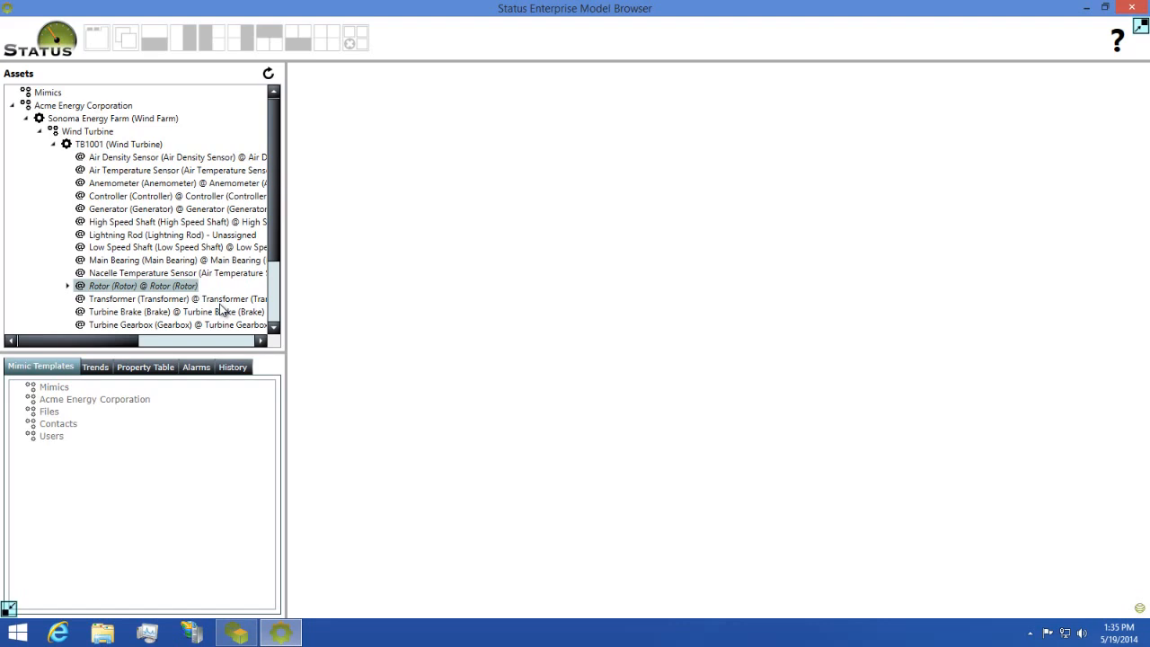
click(196, 370)
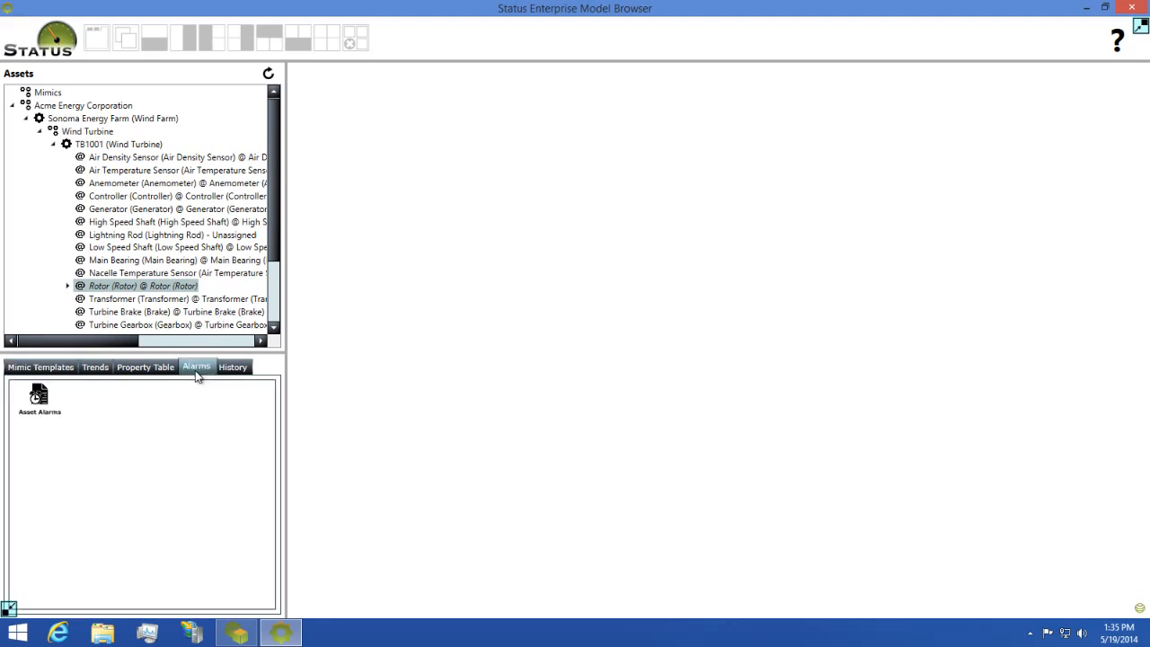
double_click(36, 405)
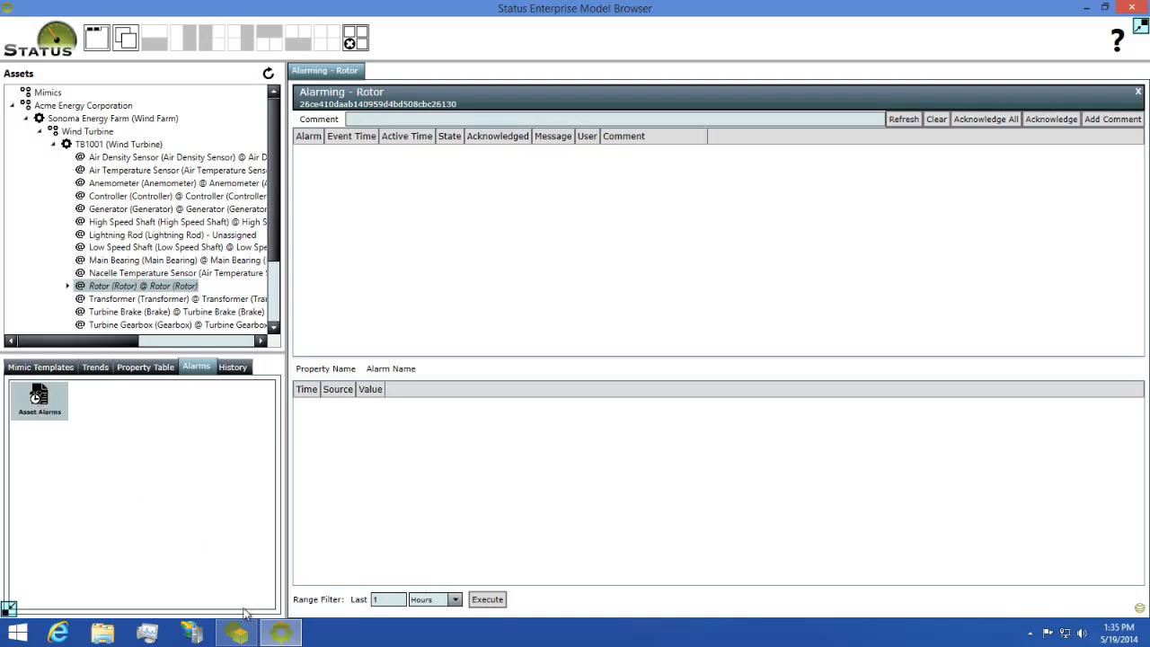
Switch to Data Model Designer and set the RPM value of turbine TB1001's Rotor to 21.
click(240, 636)
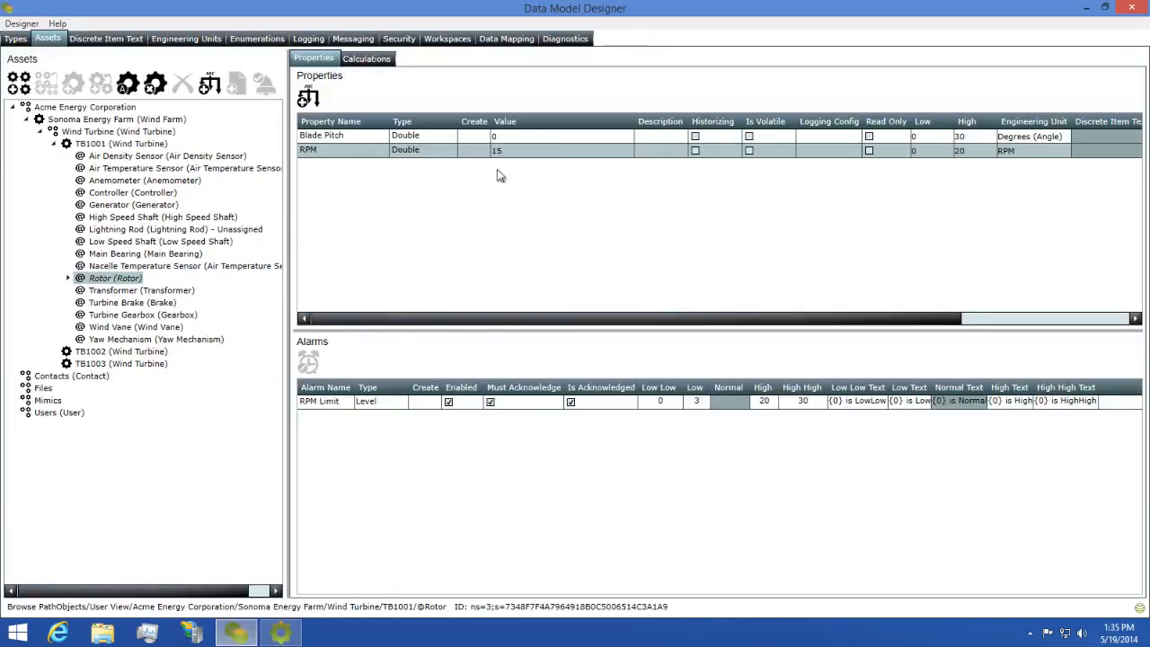
click(523, 152)
click(521, 152)
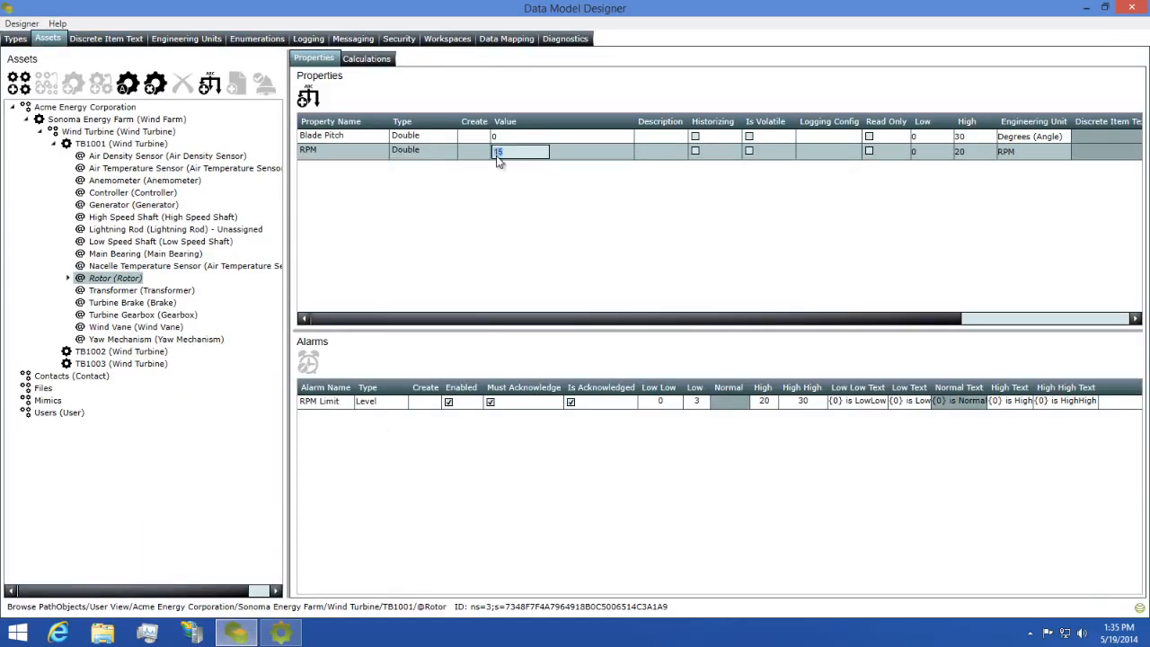
text(21)
key(Return)
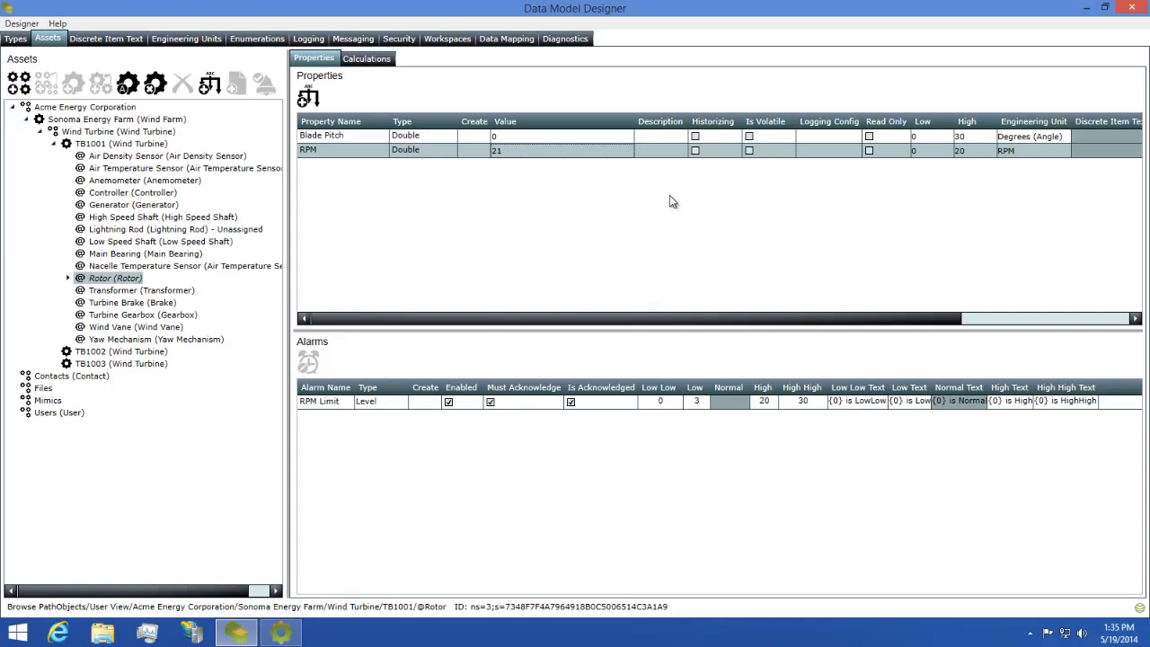
Switch to Status Enterprise Model Browser and acknowledge the Rotor's RPM Limit alarm with the comment "I've seen this.".
click(278, 635)
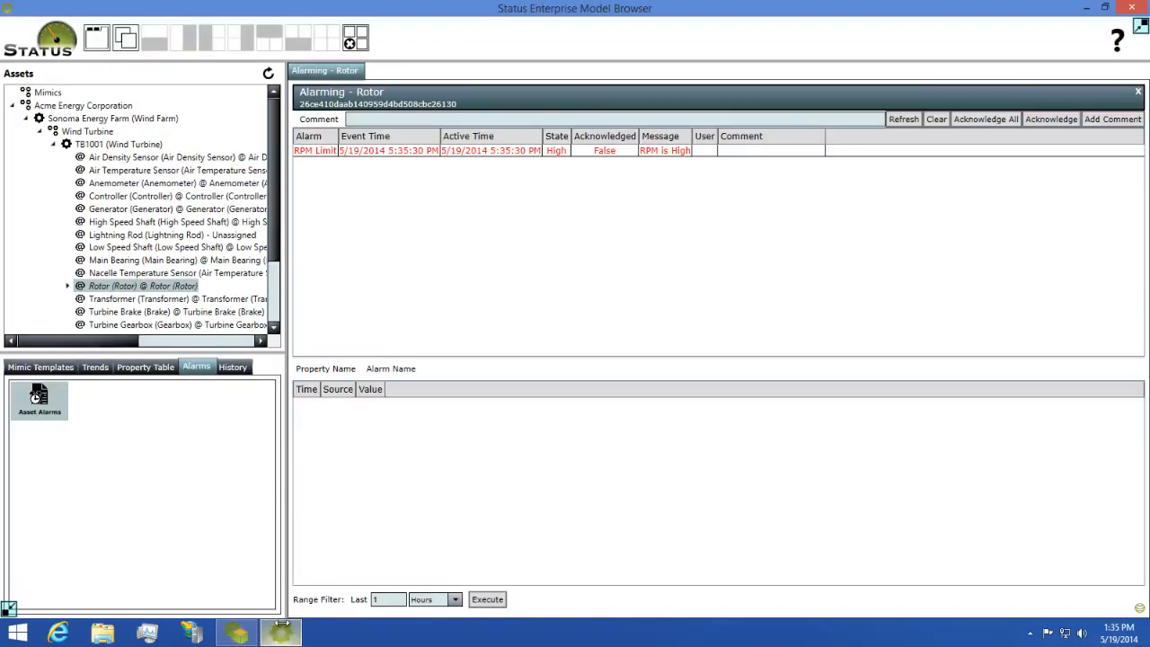
click(438, 119)
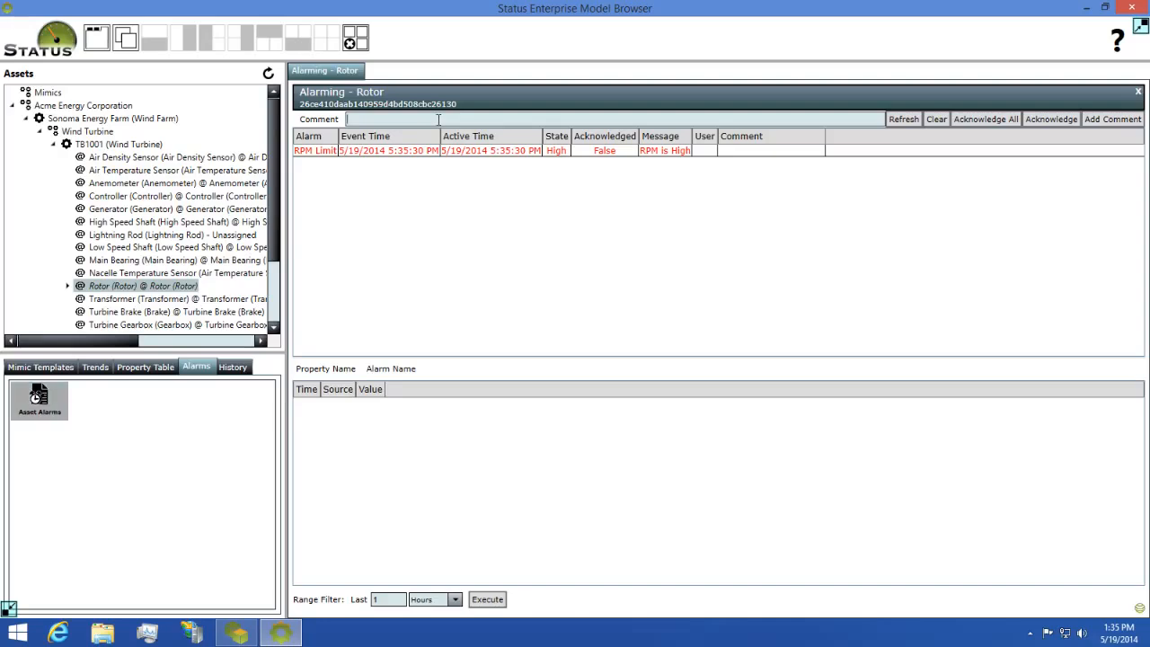
text(I've seen this)
click(602, 151)
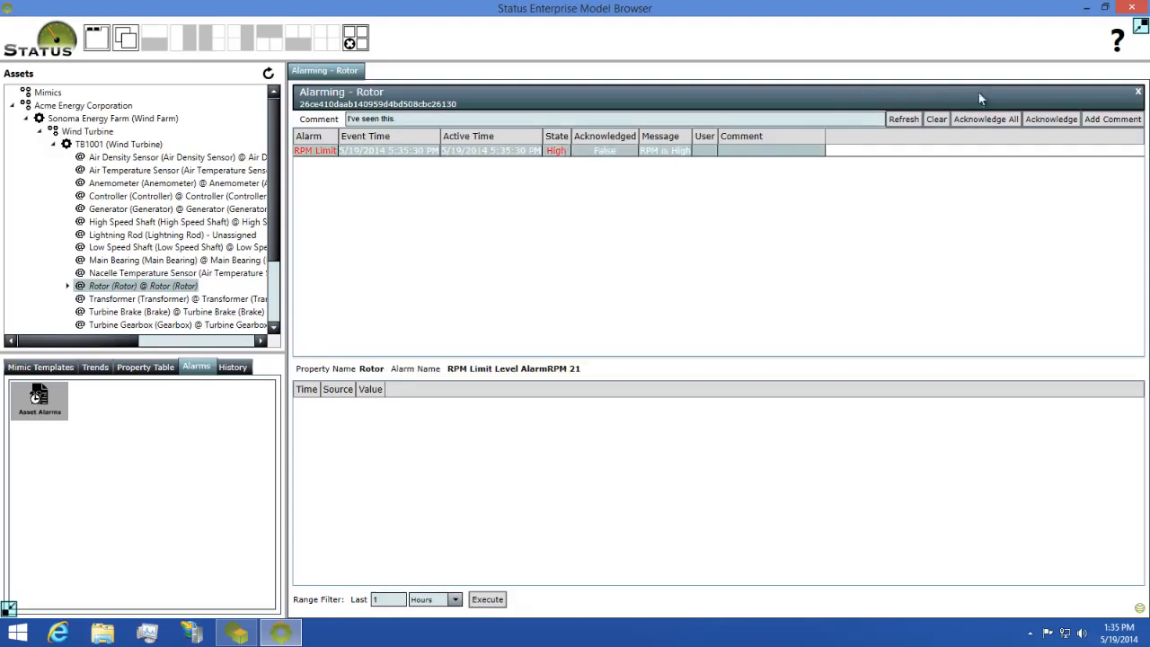
click(1061, 123)
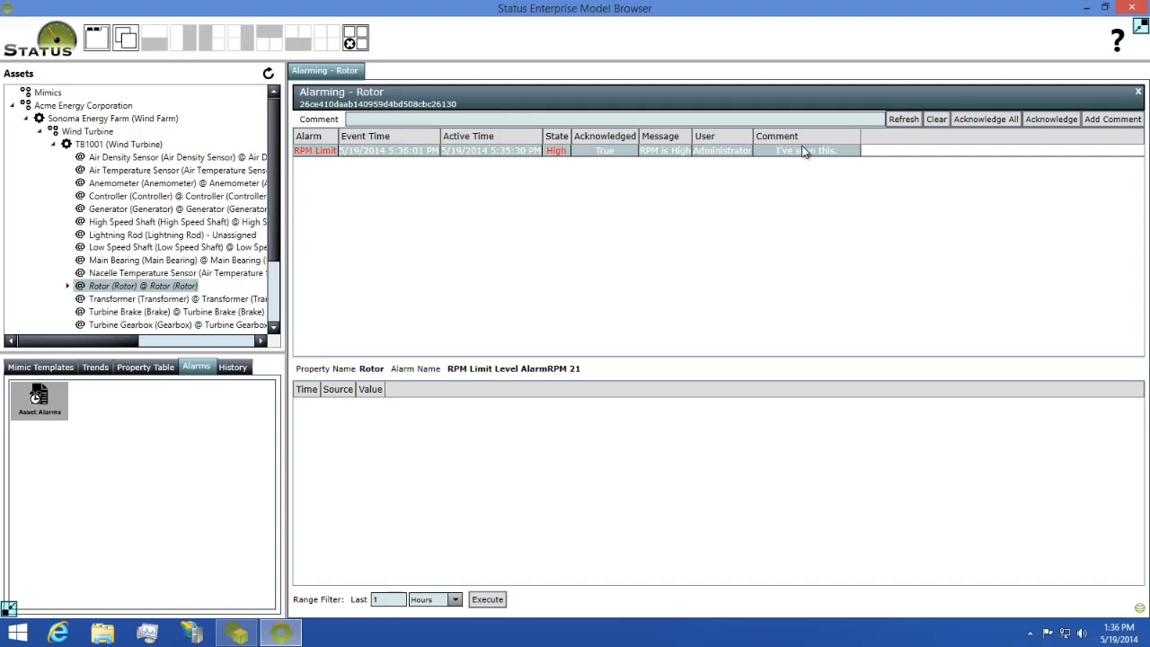
Replace the Rotor alarm display with the Asset Alarms display for turbine TB1001 and inspect its individual alarms.
click(1138, 92)
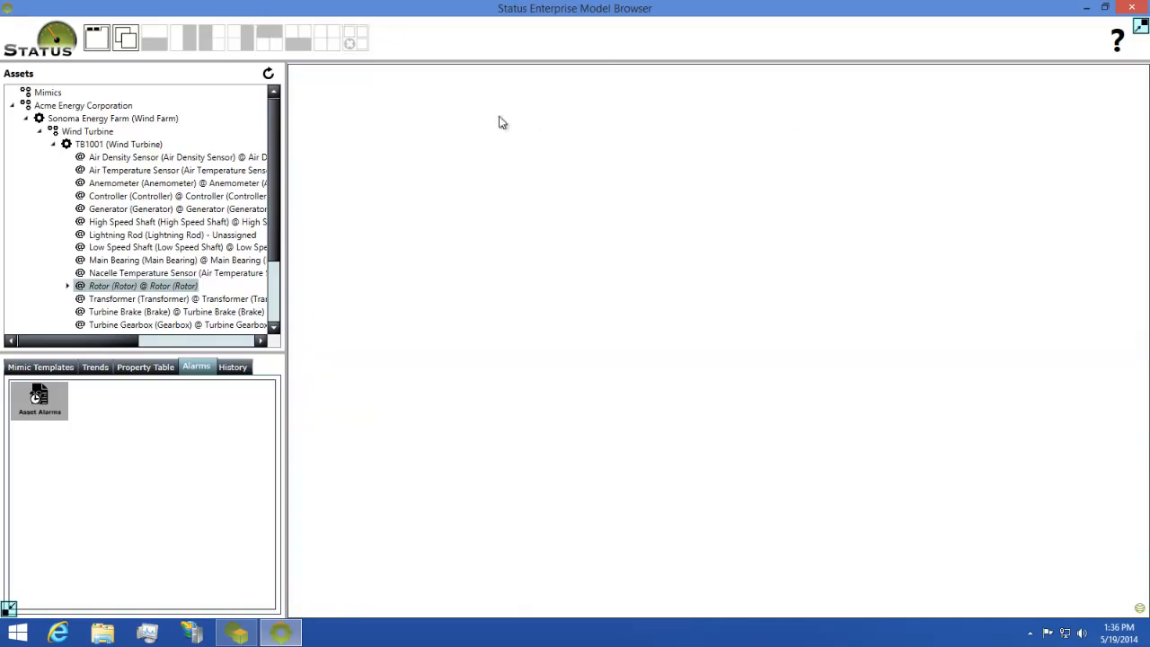
click(88, 147)
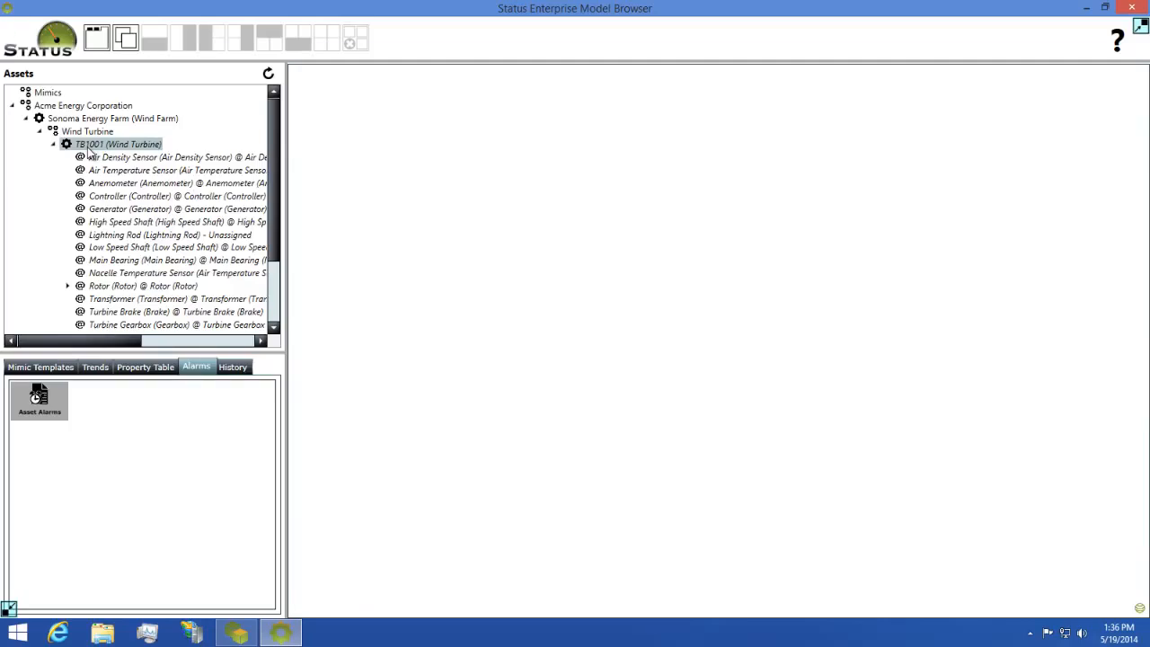
double_click(34, 399)
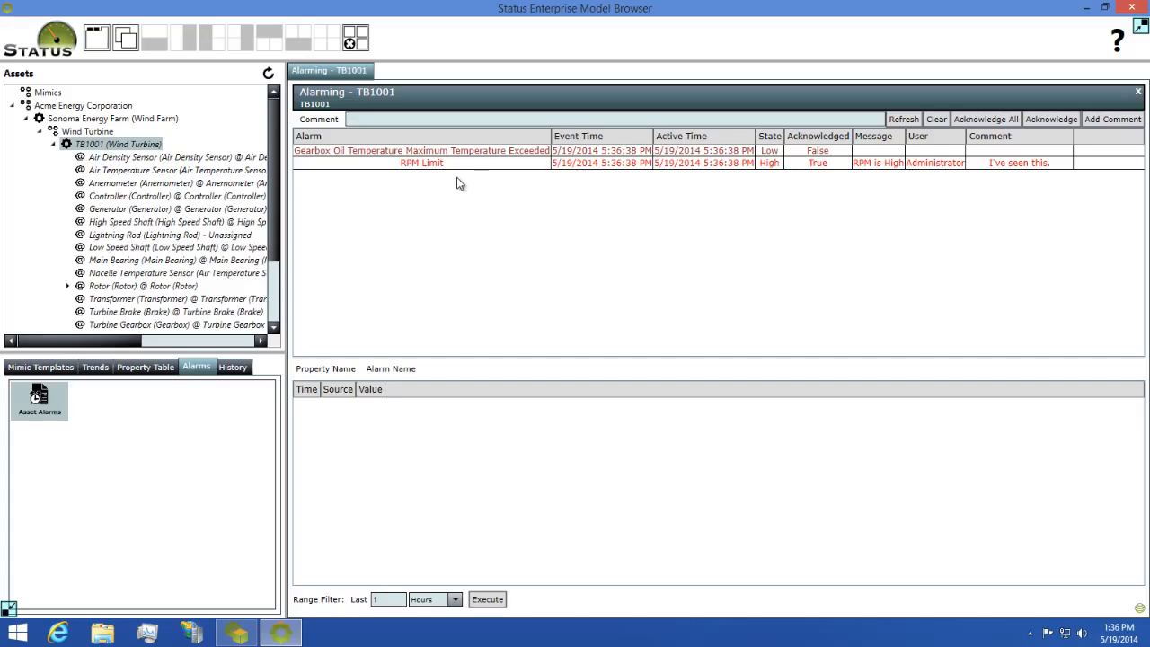
click(472, 164)
click(479, 151)
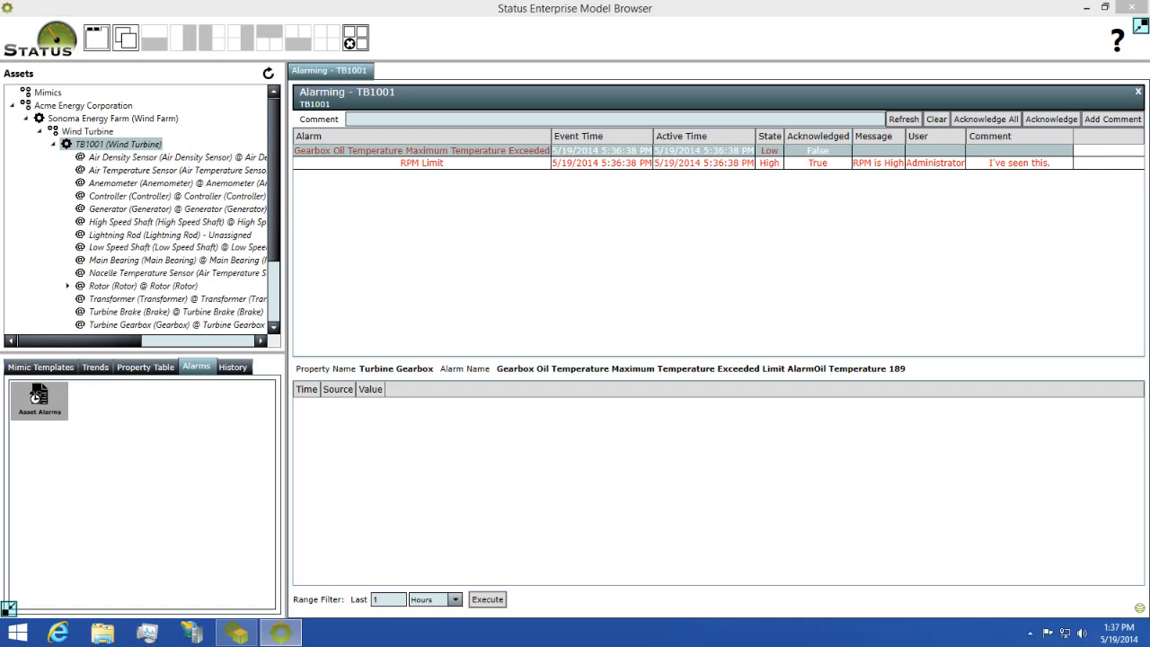
Launch Mimic Designer and connect to the local Status server with the preset login settings.
key(super)
text(mimic Runtime)
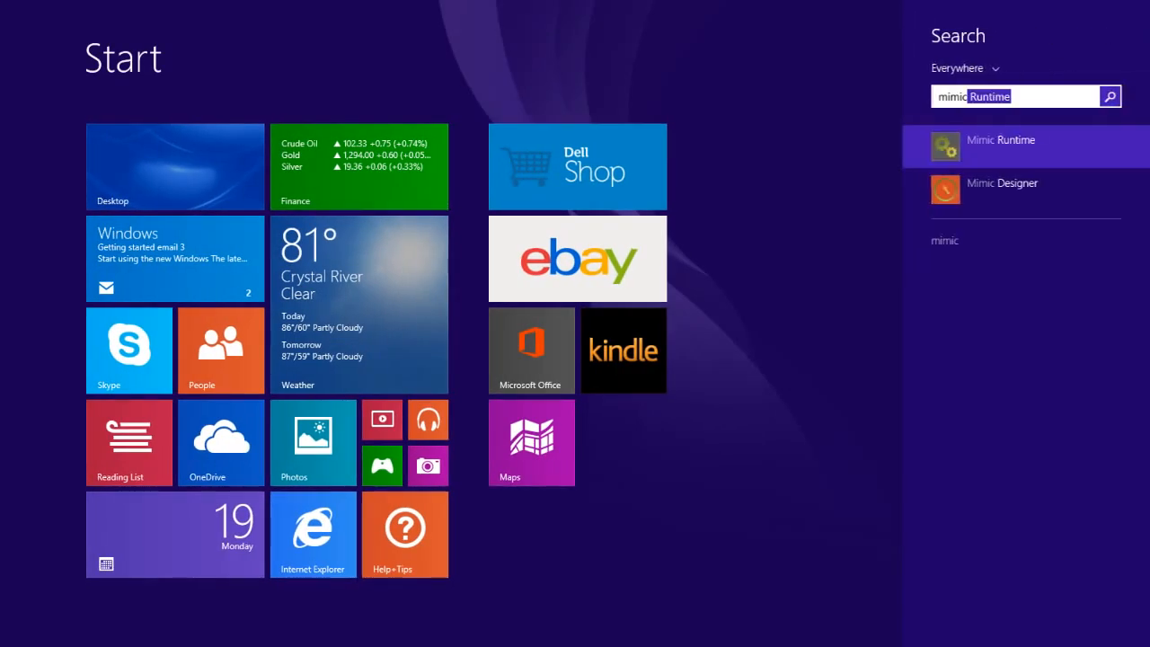
click(977, 188)
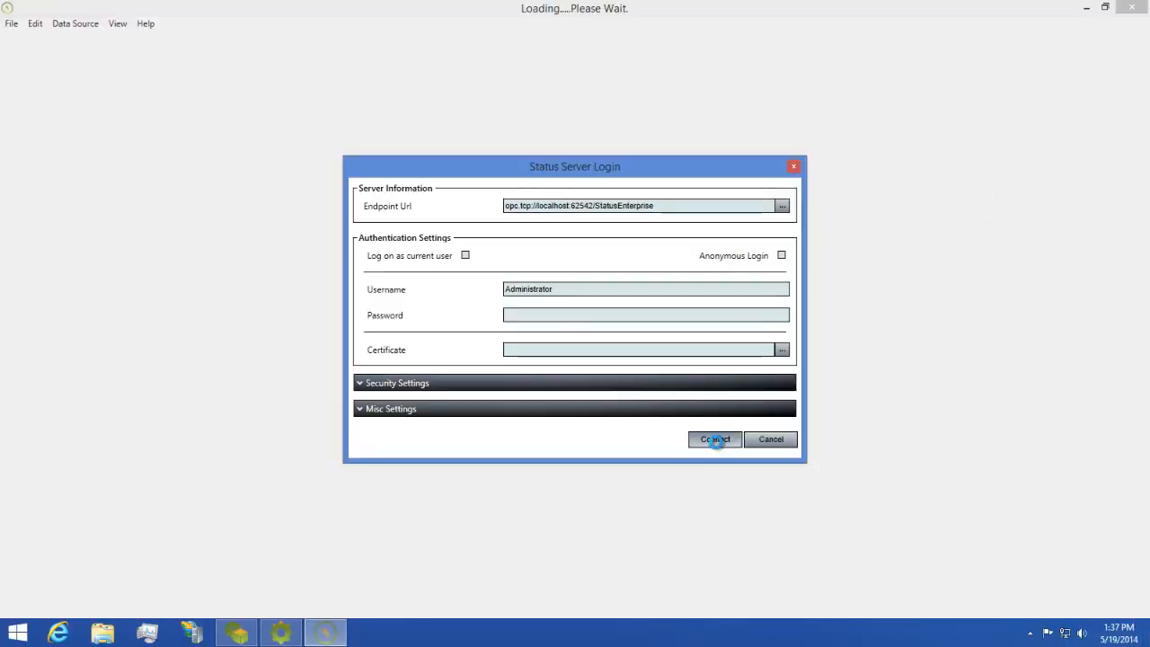
click(713, 439)
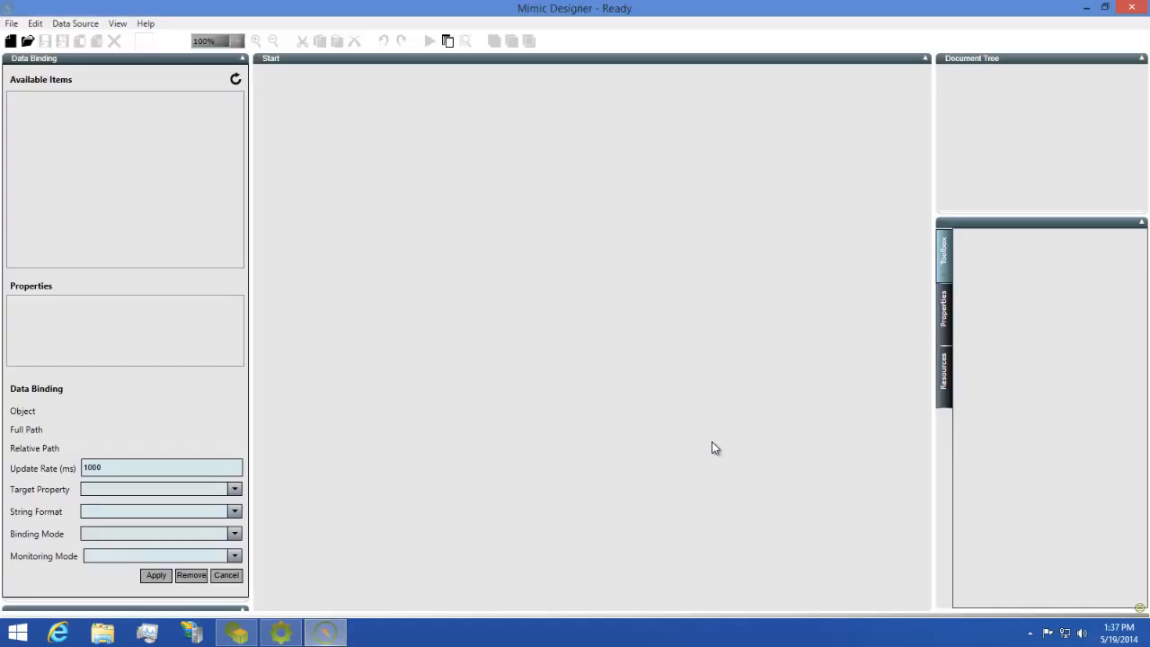
Create a new canvas-based mimic, not a mimic template, named Alarming.
click(11, 41)
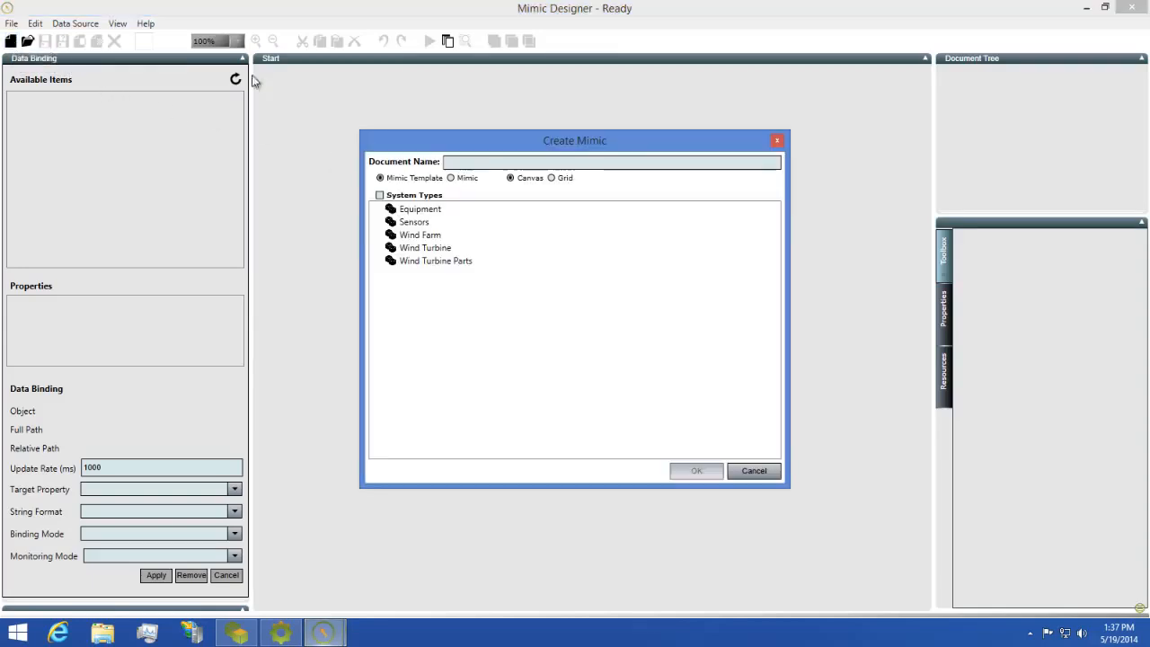
click(454, 178)
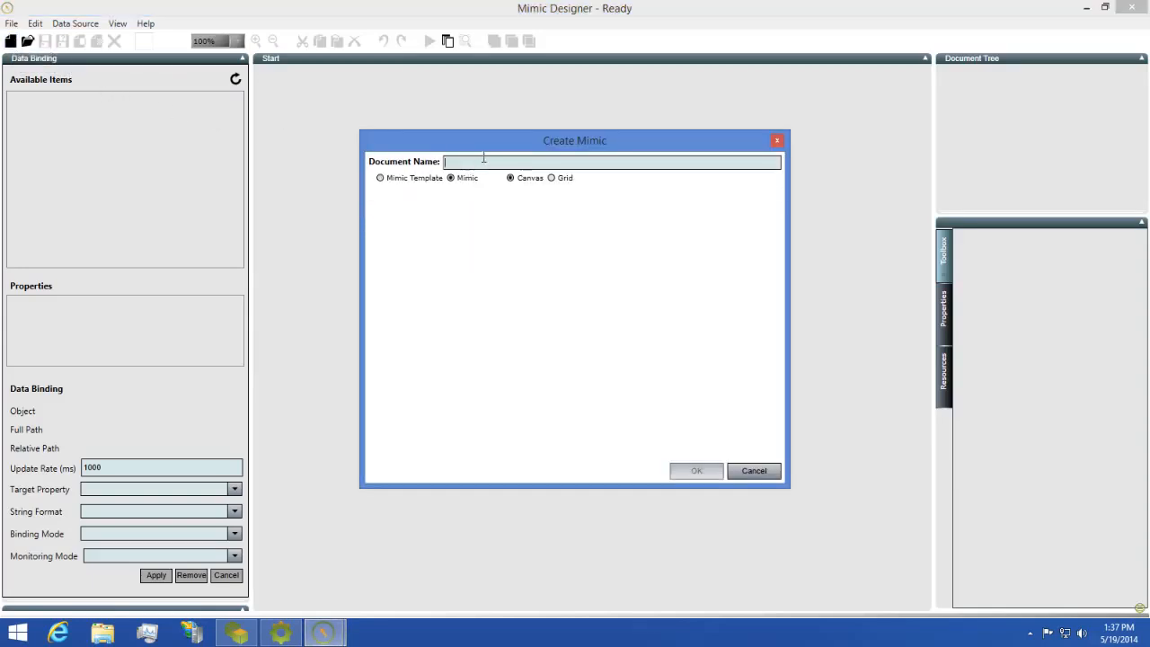
text(Alarming)
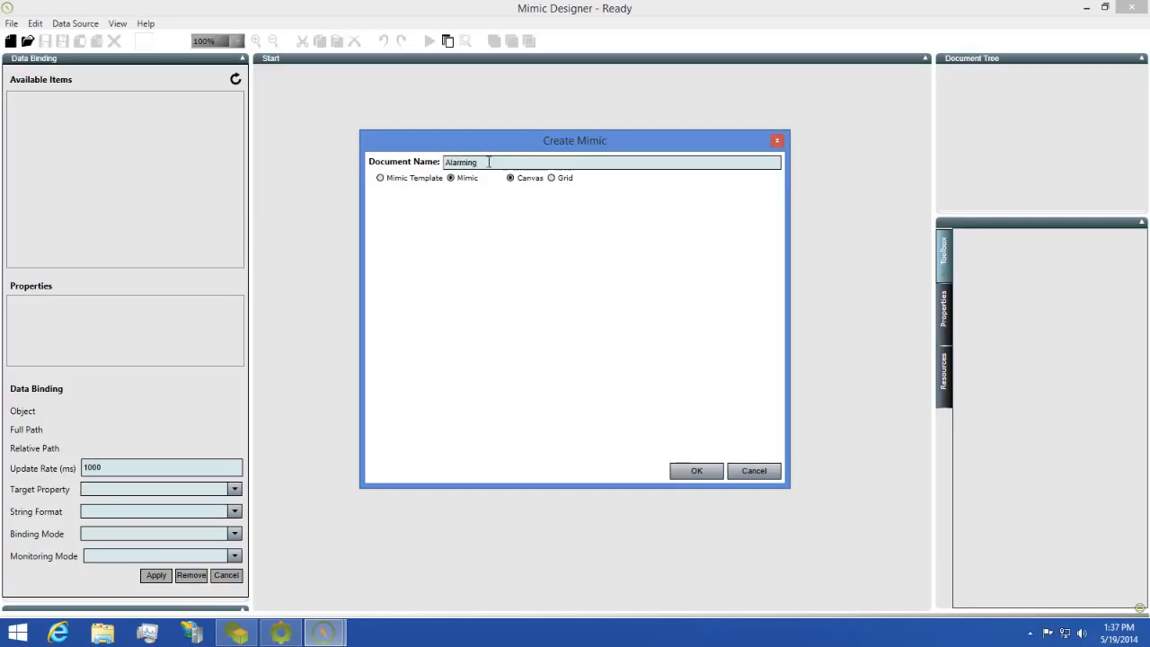
click(696, 471)
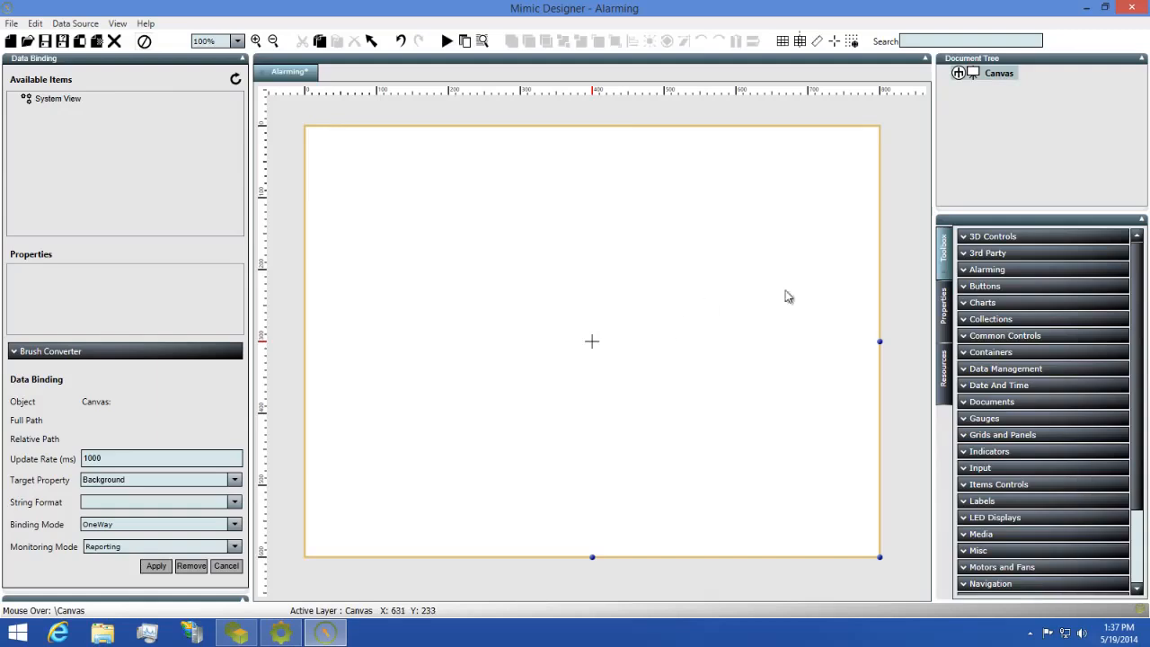
Place an Alarm Control about 719 by 280 in size across the lower half of the canvas.
click(996, 275)
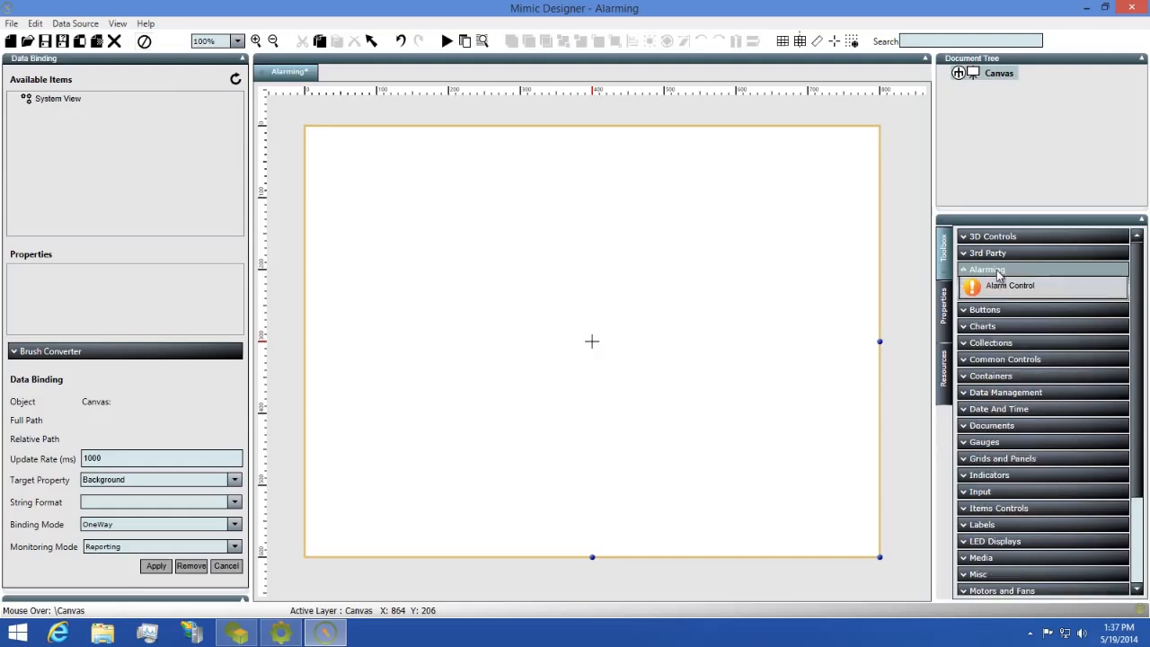
click(978, 293)
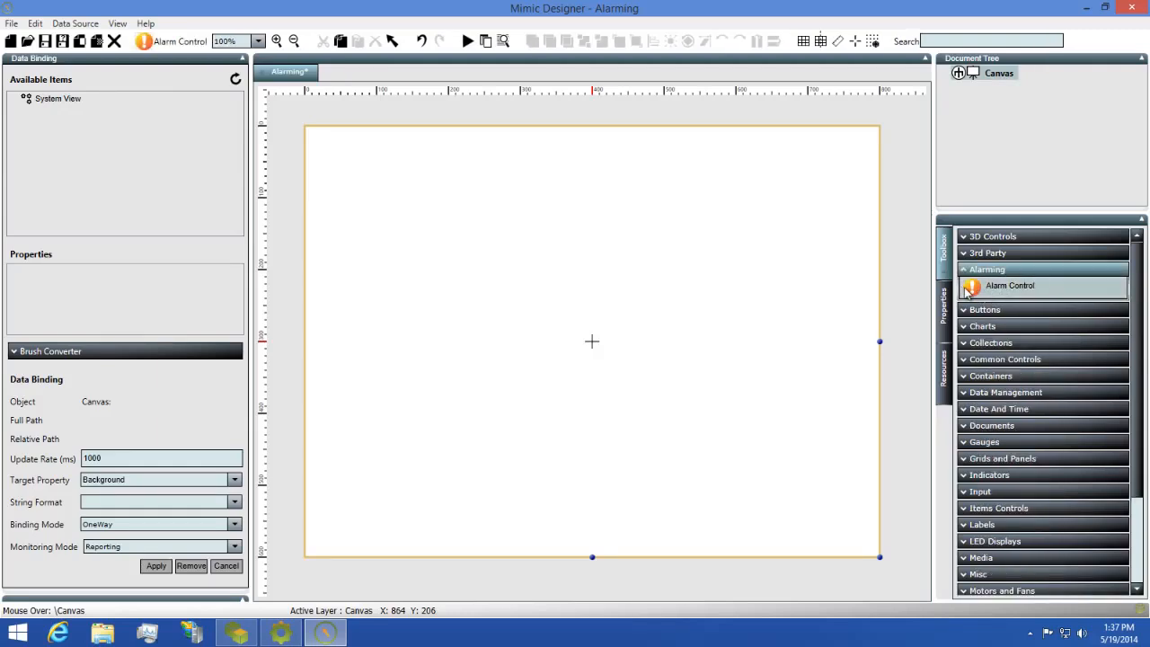
drag(535, 414, 863, 537)
drag(694, 352, 678, 358)
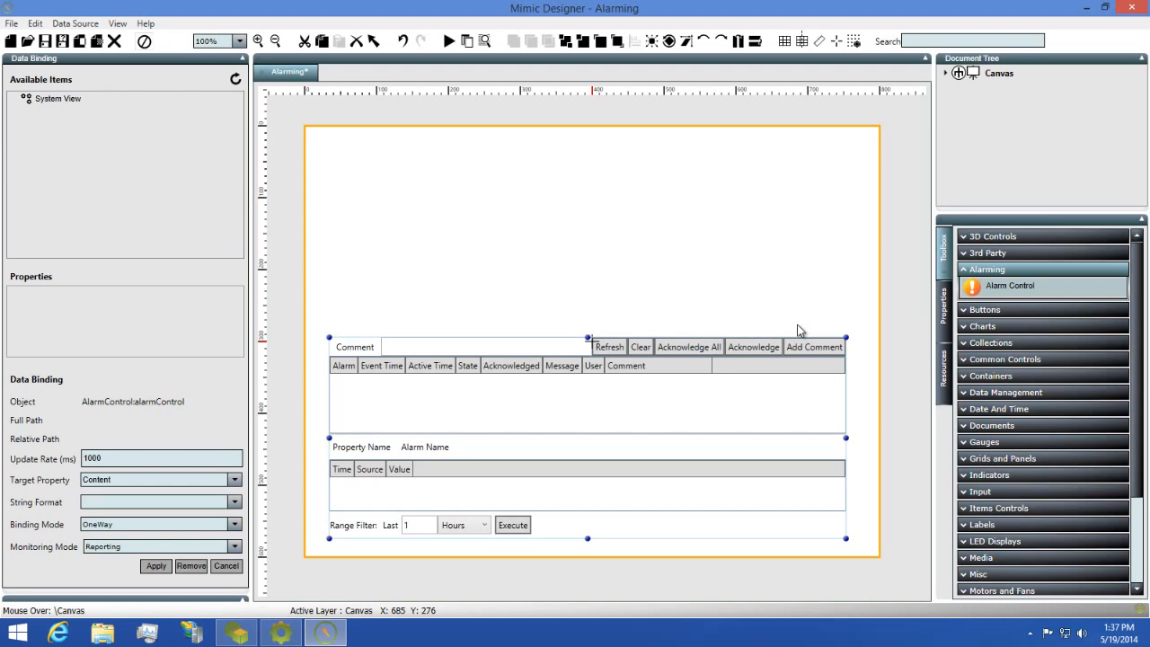
Save the Alarming mimic in the Mimics folder.
click(45, 41)
click(409, 201)
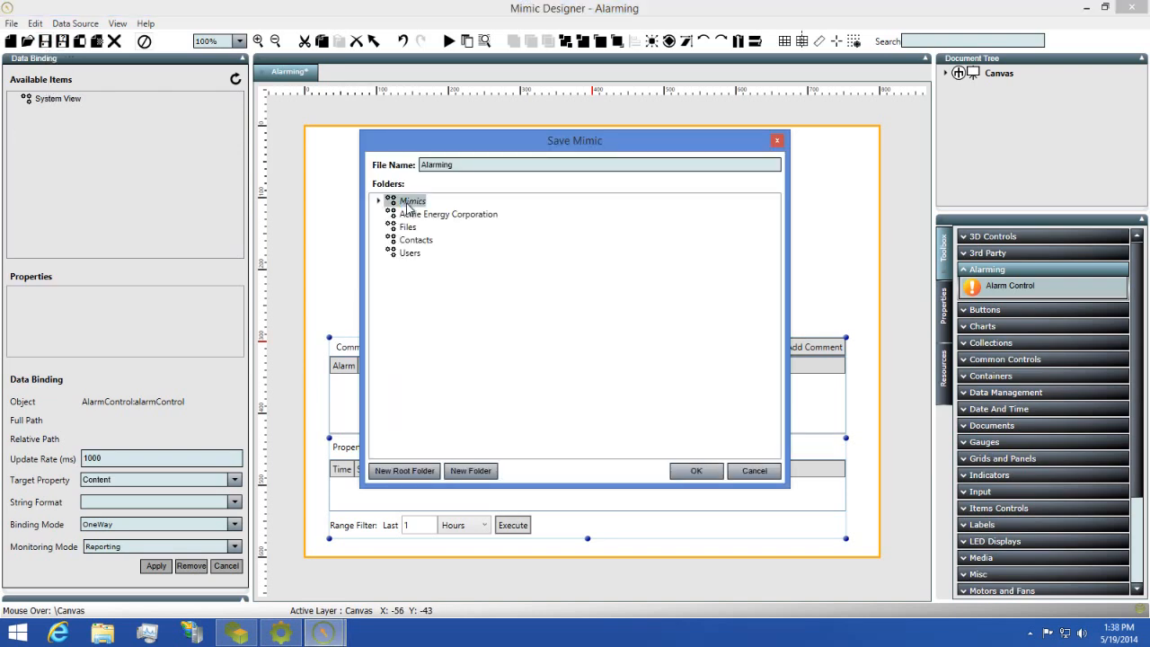
click(697, 472)
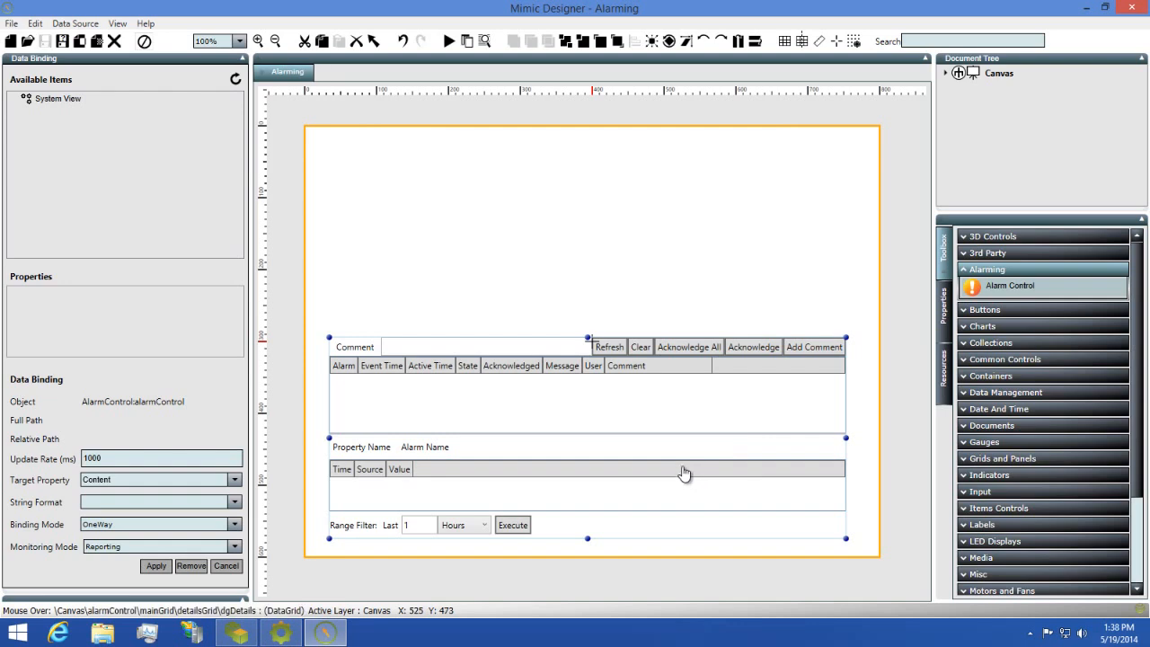
Open the Alarm Control's SetUp property and turn off the Relative option.
click(945, 312)
scroll(1004, 353, down, 3)
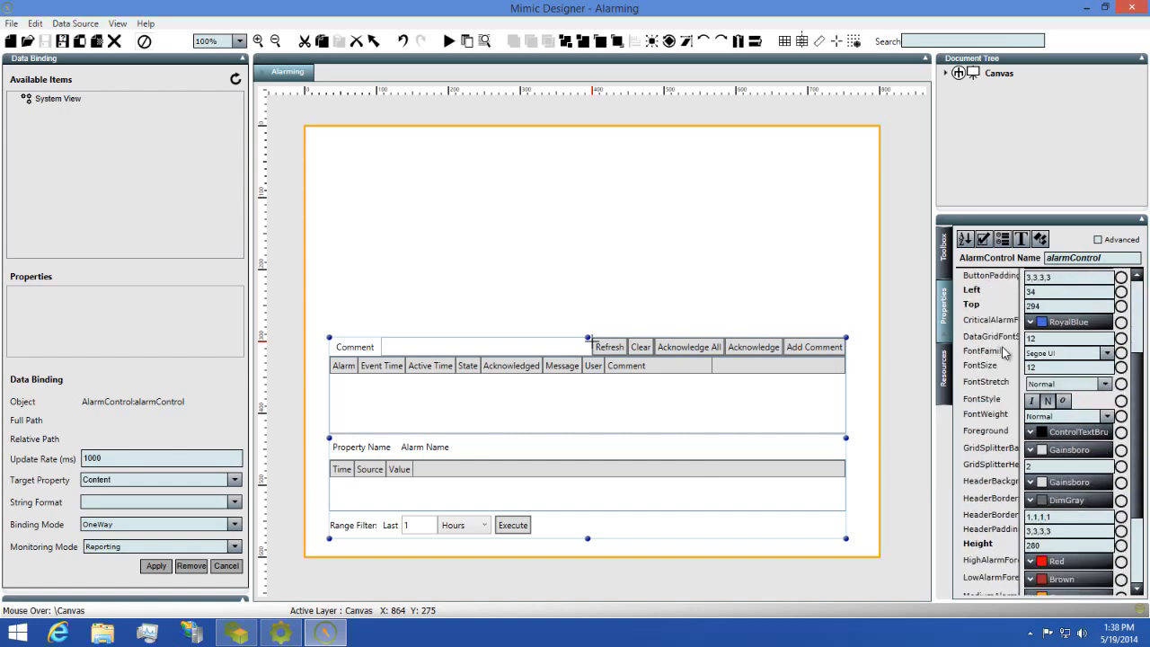
scroll(1003, 353, down, 3)
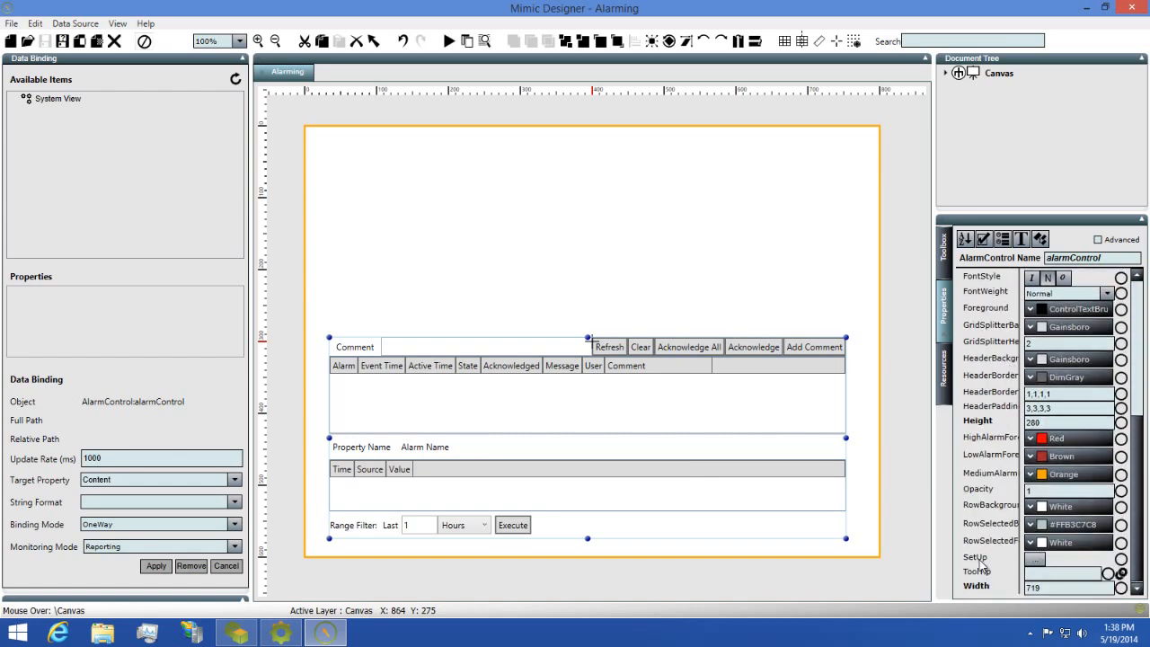
click(1036, 559)
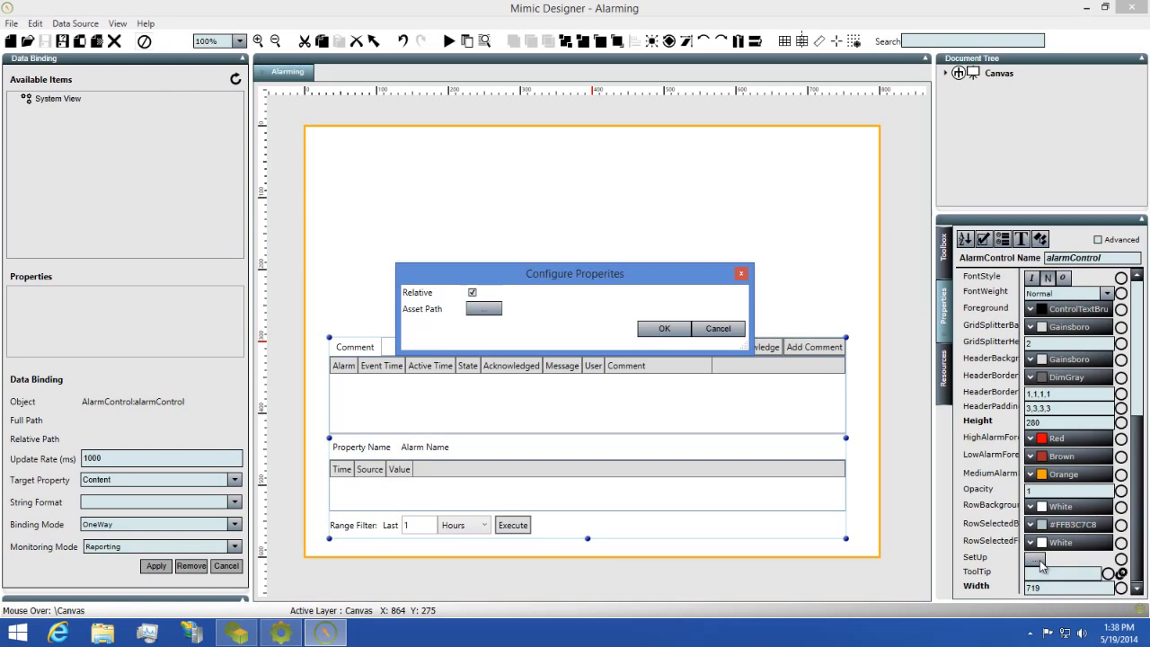
click(473, 293)
Set the Alarm Control's asset path to the Rotor of turbine TB1001 in Sonoma Energy Farm.
click(484, 310)
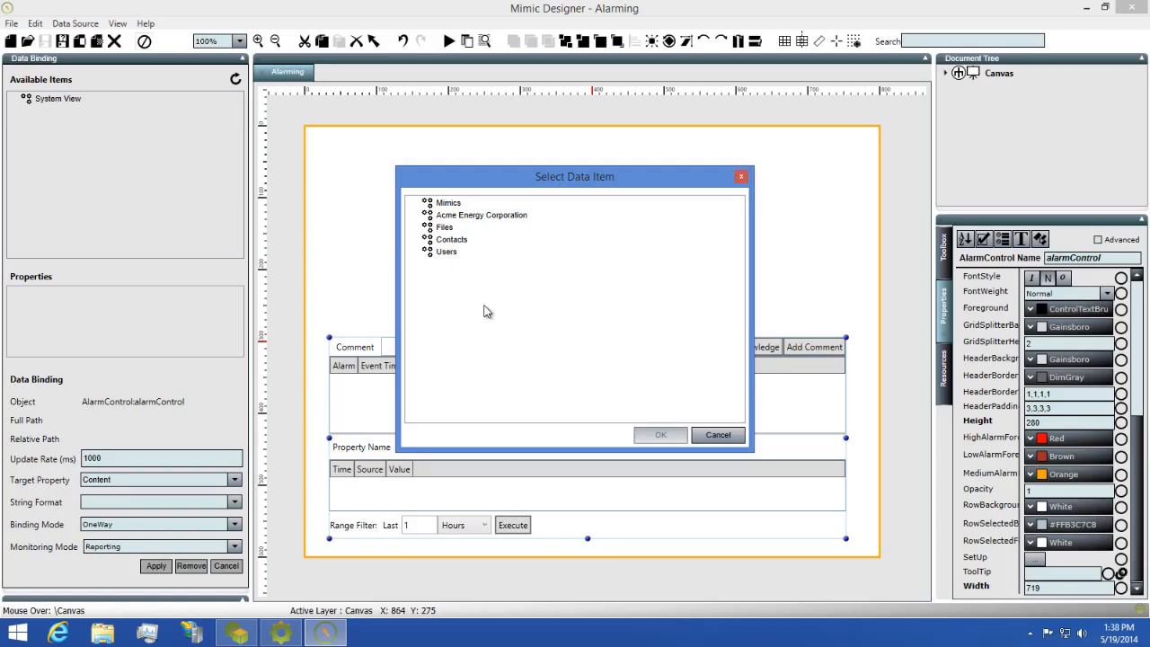
double_click(454, 216)
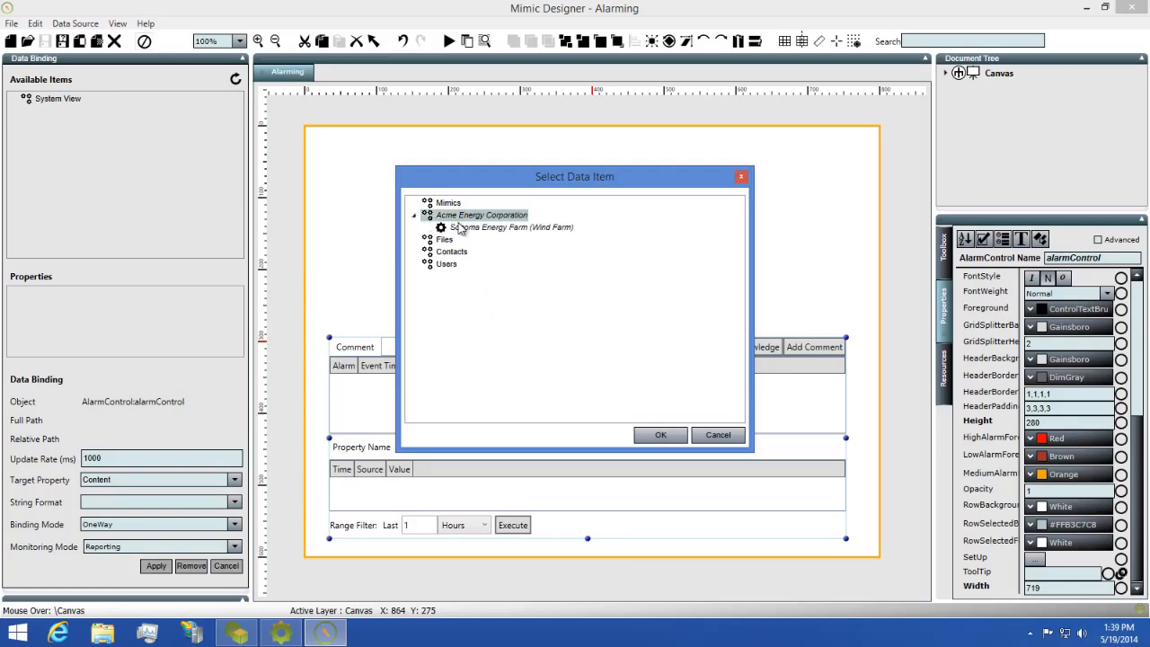
double_click(466, 231)
double_click(474, 240)
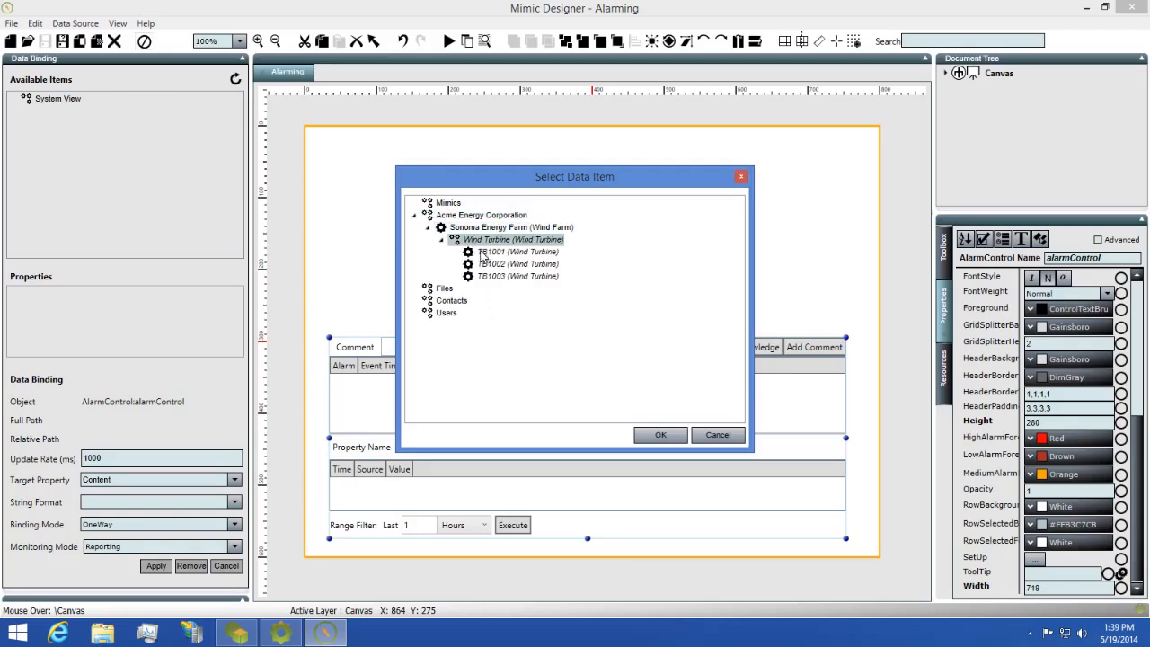
double_click(482, 255)
scroll(543, 355, down, 1)
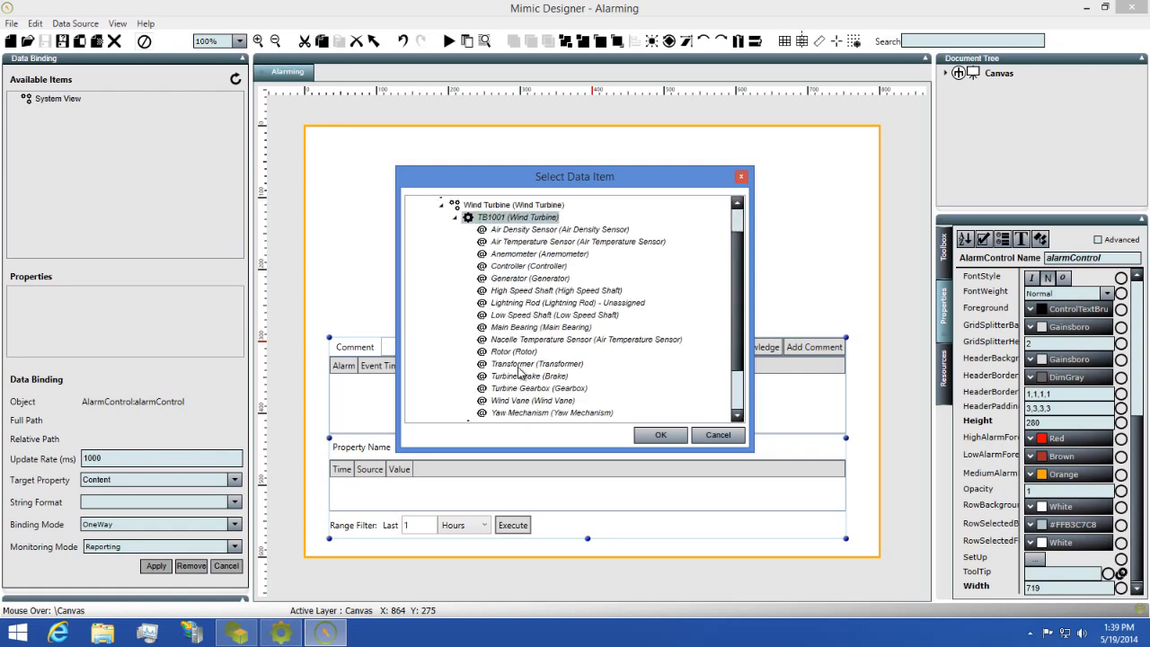
click(508, 352)
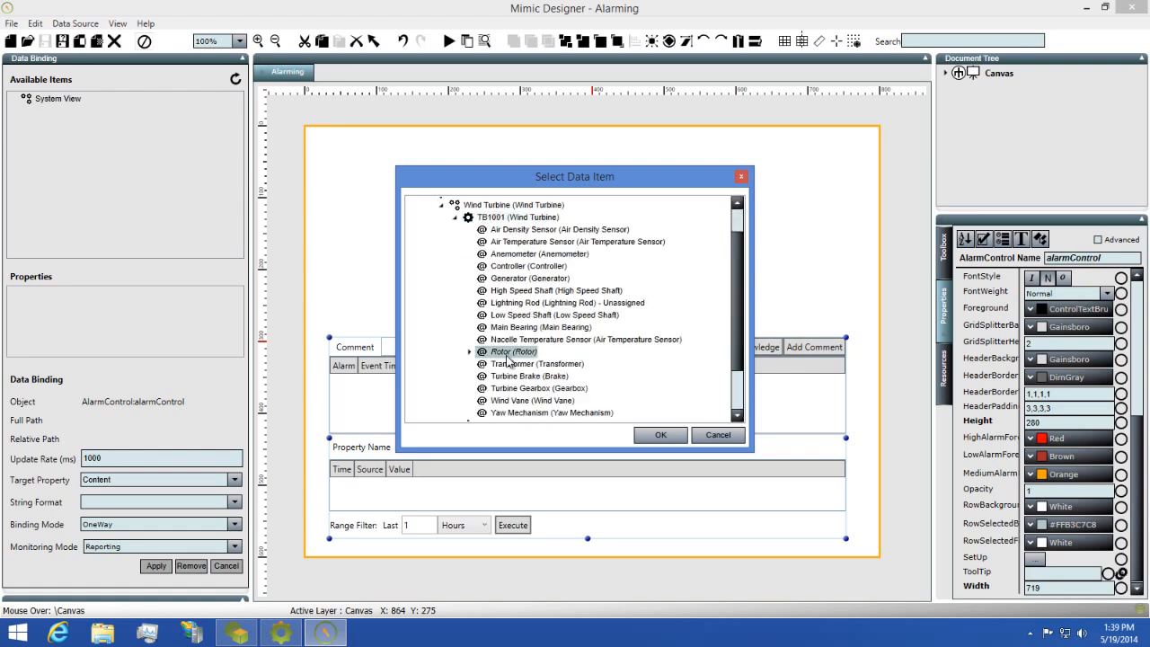
click(662, 435)
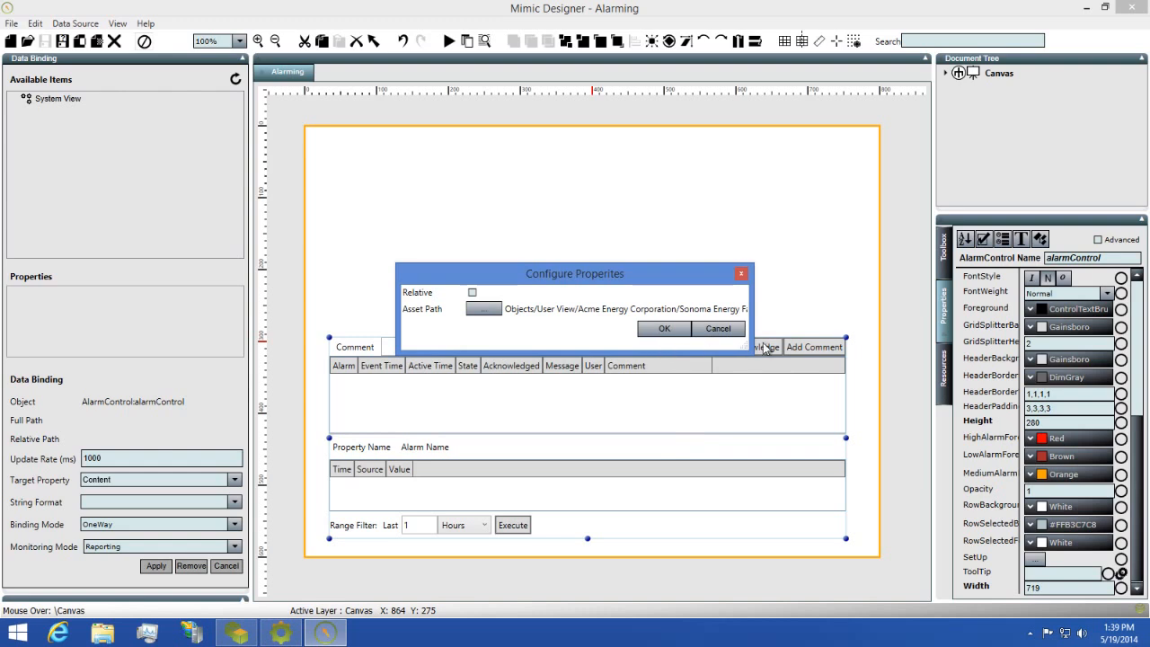
click(664, 329)
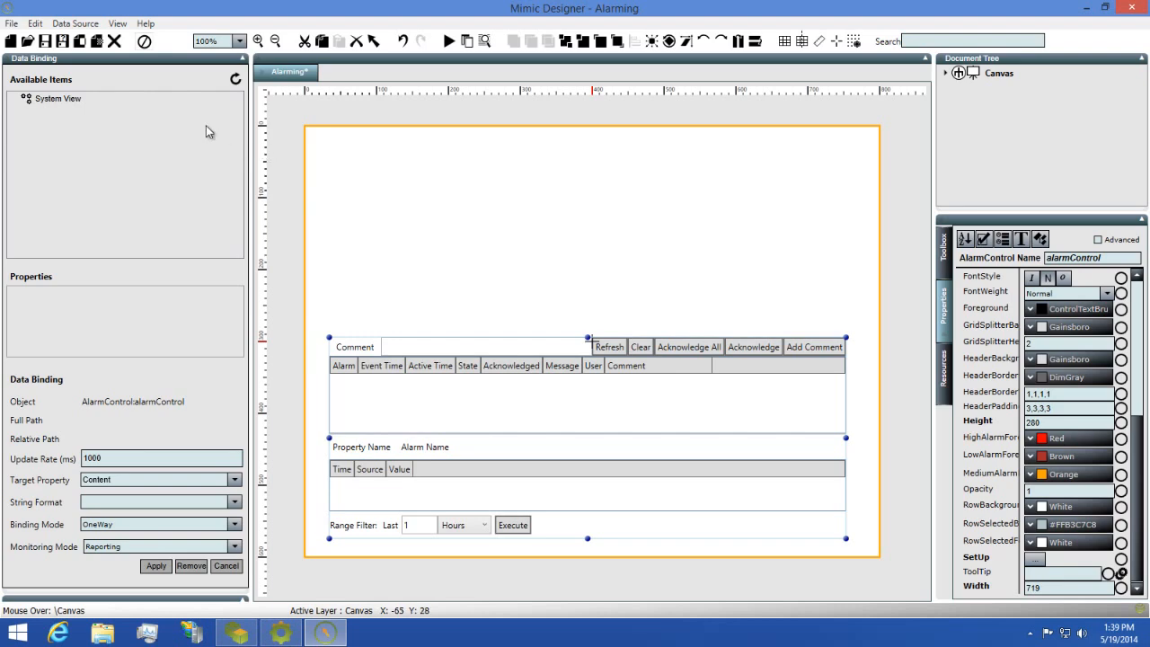
Save the Alarming mimic and run it in the runtime, connecting with the preset login settings.
click(44, 41)
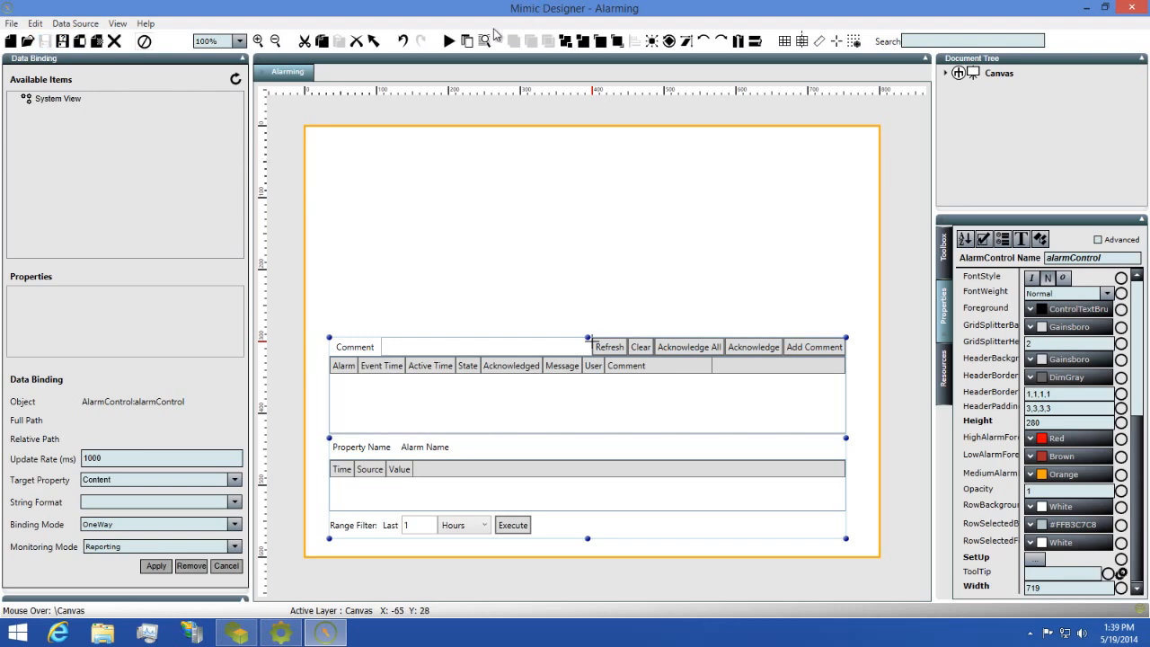
click(448, 41)
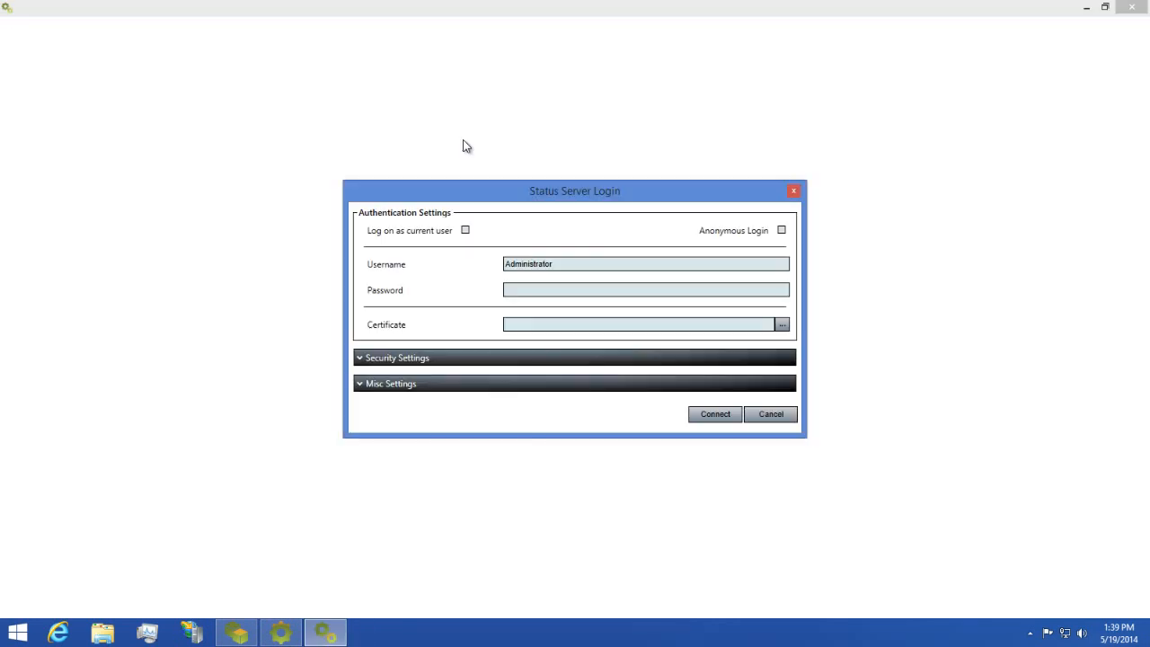
click(714, 414)
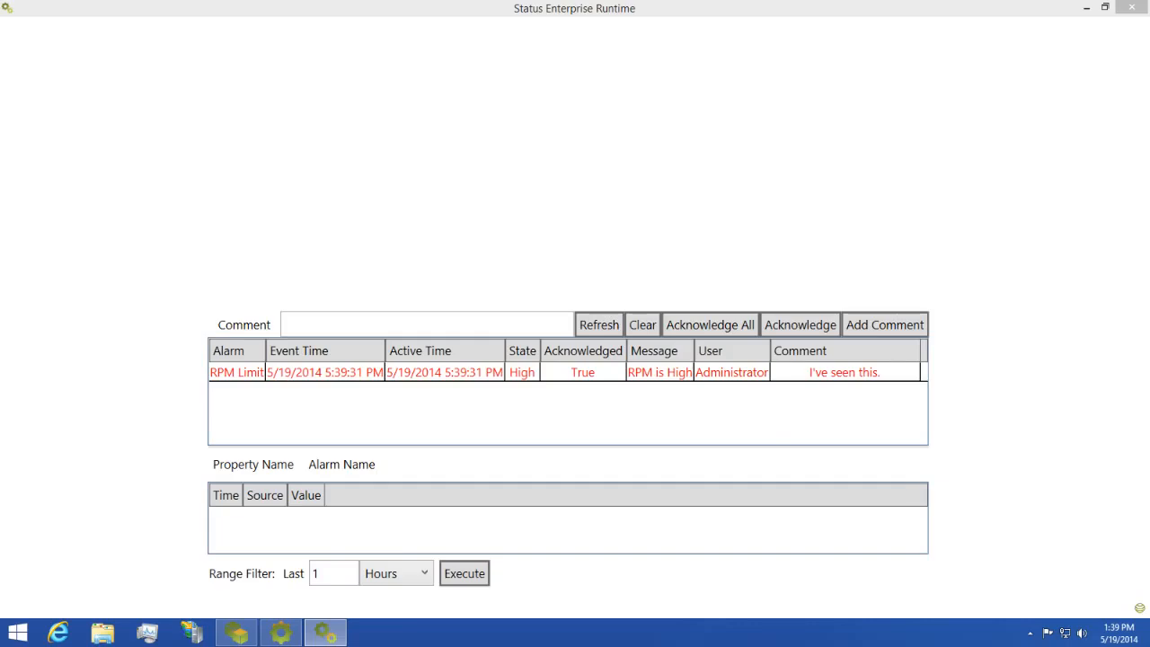
Select the RPM Limit alarm in the running mimic and clear the alarm list.
click(554, 382)
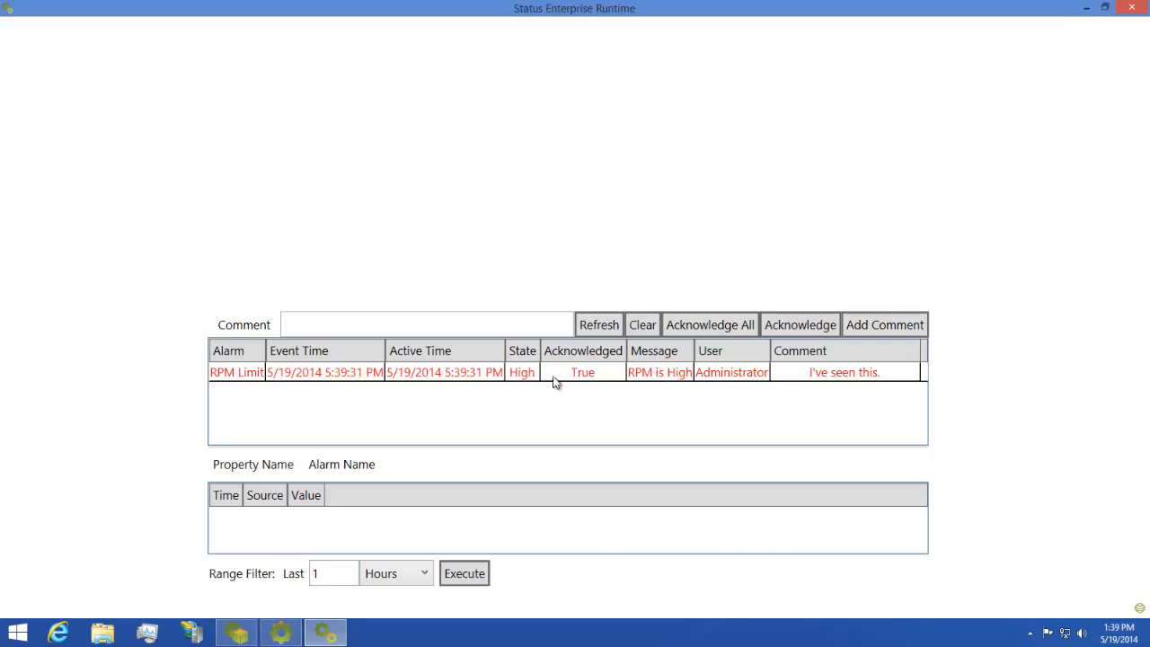
click(554, 378)
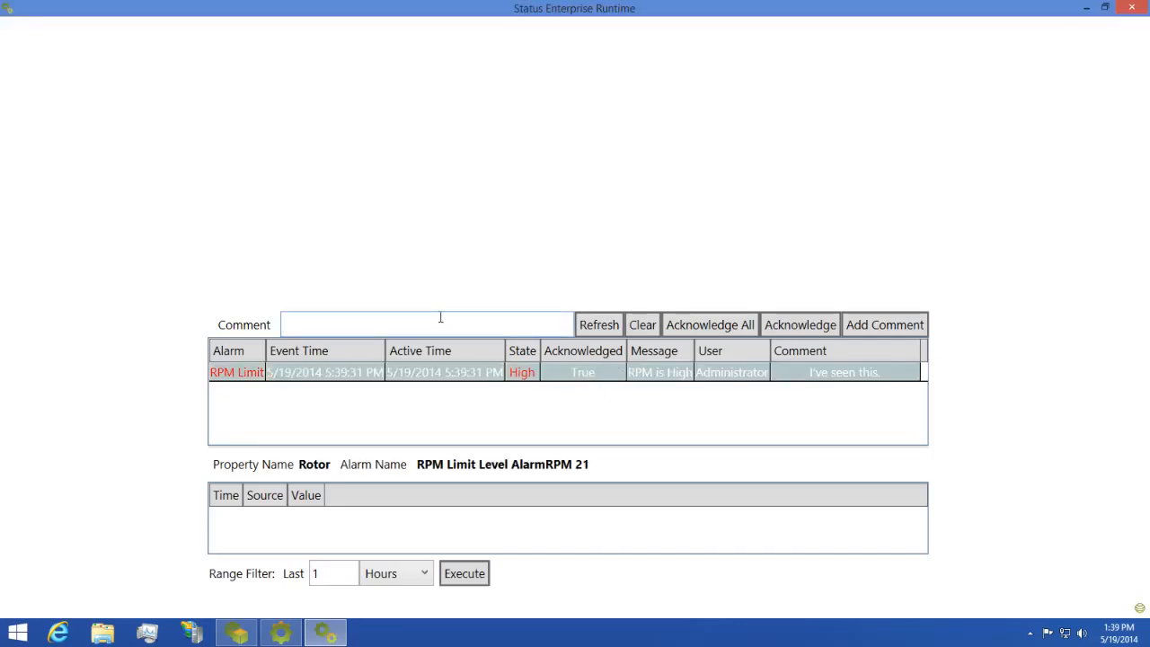
click(645, 331)
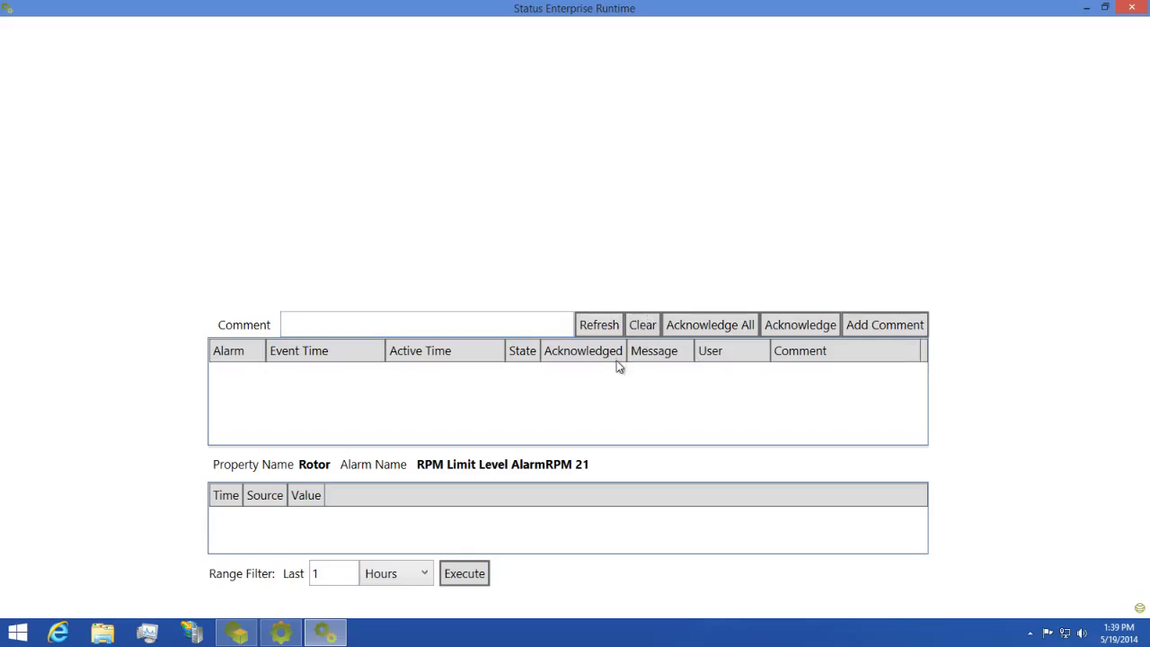